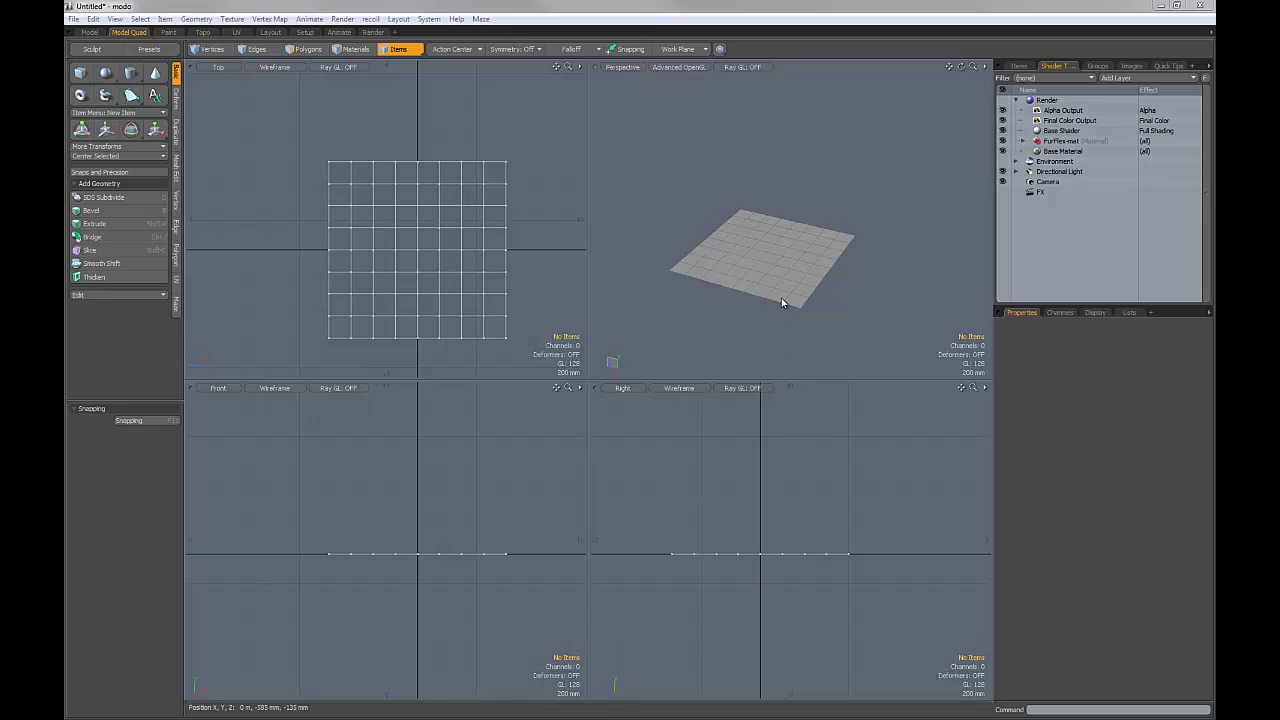
Step: Add a Fur Material layer inside the FurFlex-mat material group
left_click_drag(775, 243, 774, 238, "alt")
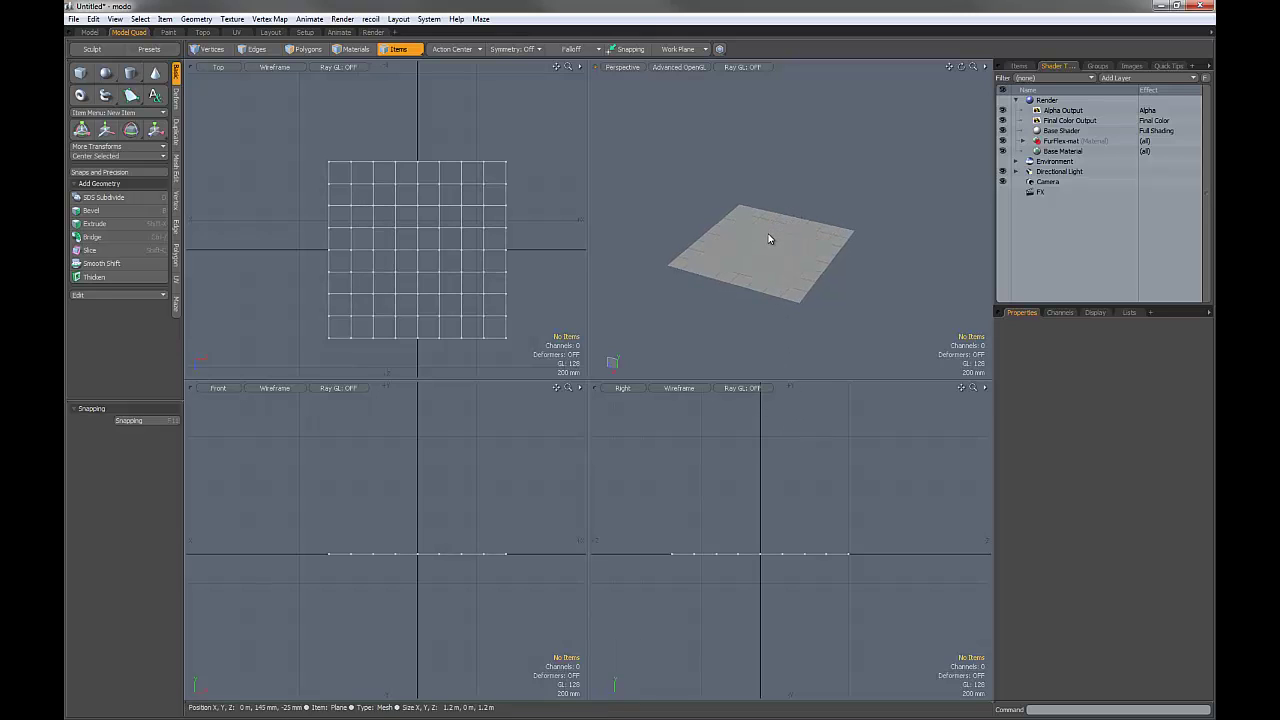
left_click_drag(803, 188, 787, 189, "alt")
left_click(1023, 141)
left_click(1060, 143)
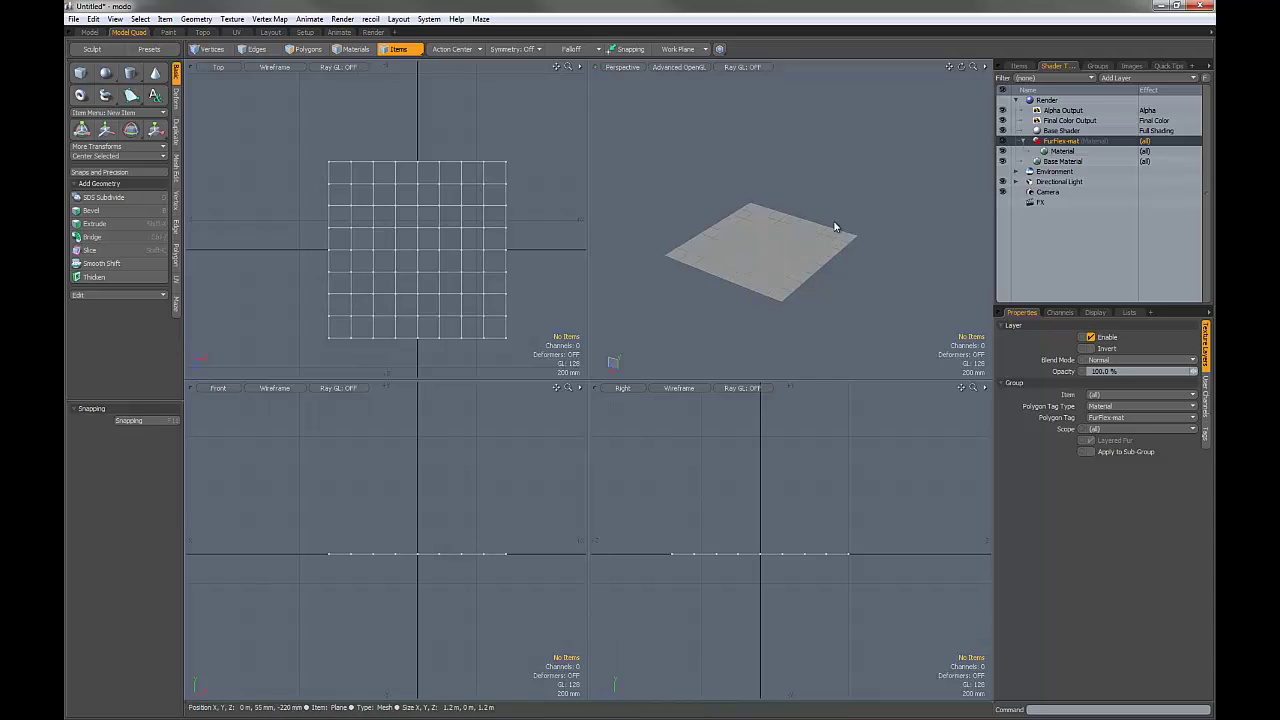
left_click(1126, 80)
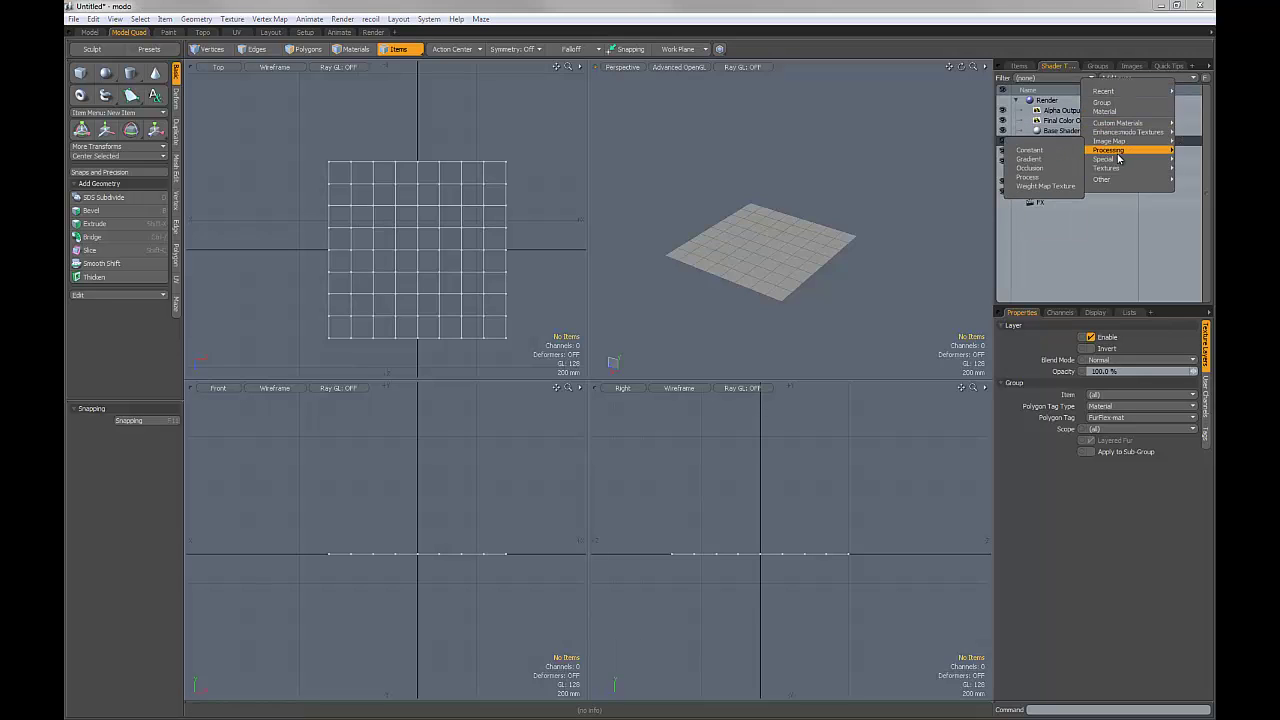
mouse_move(1105, 160)
left_click(1047, 163)
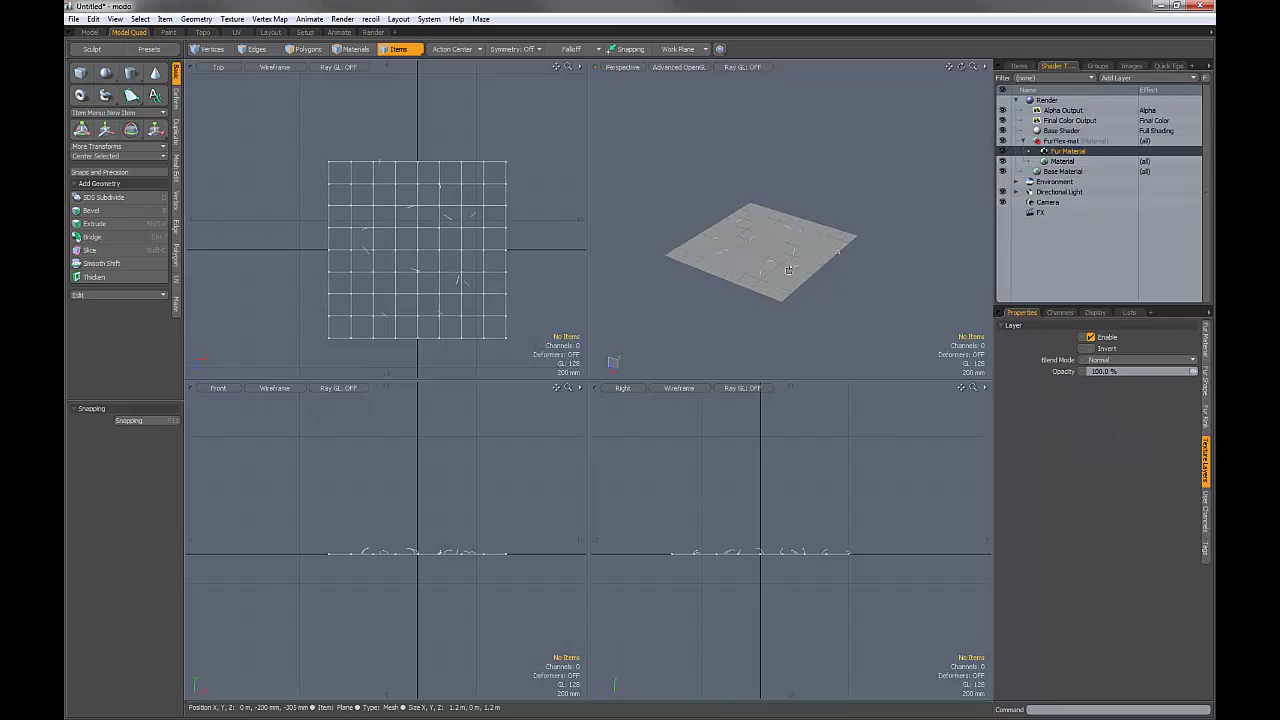
Step: Inspect the fur guides on the plane and show the Fur Material's shape settings
left_click_drag(788, 263, 801, 252, "alt")
left_click_drag(766, 295, 776, 284, "ctrl+alt")
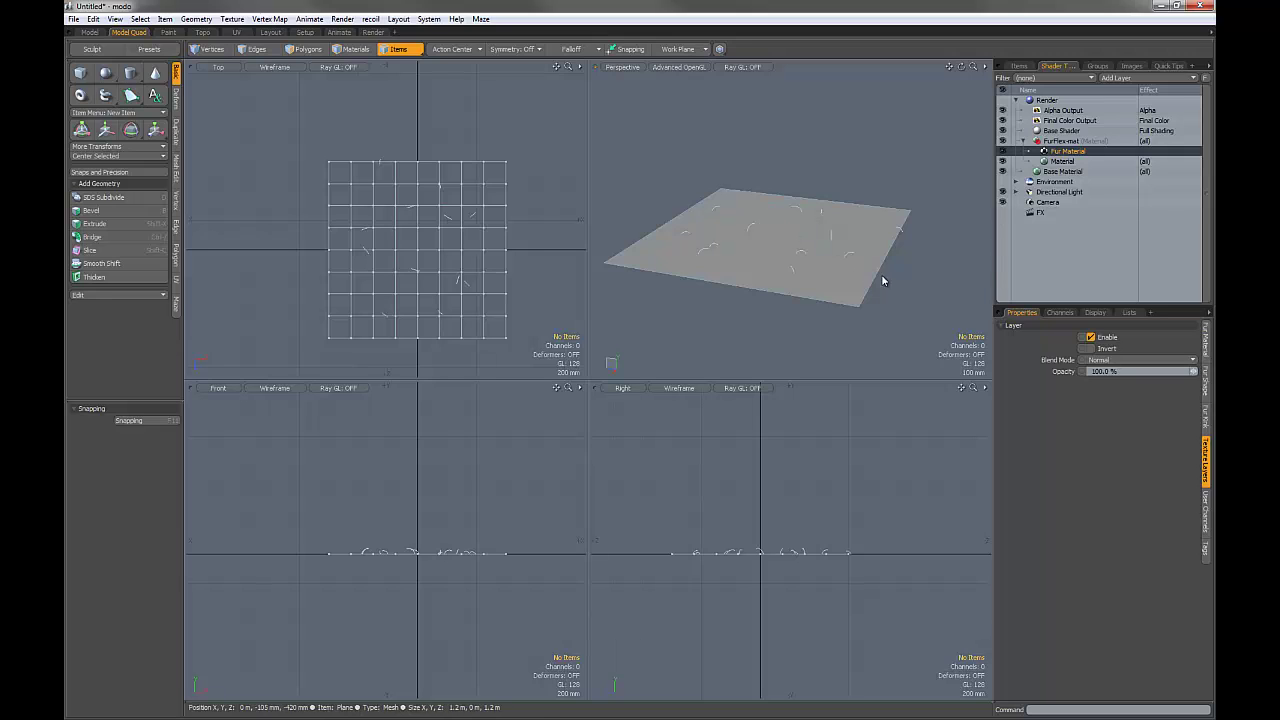
left_click(1206, 383)
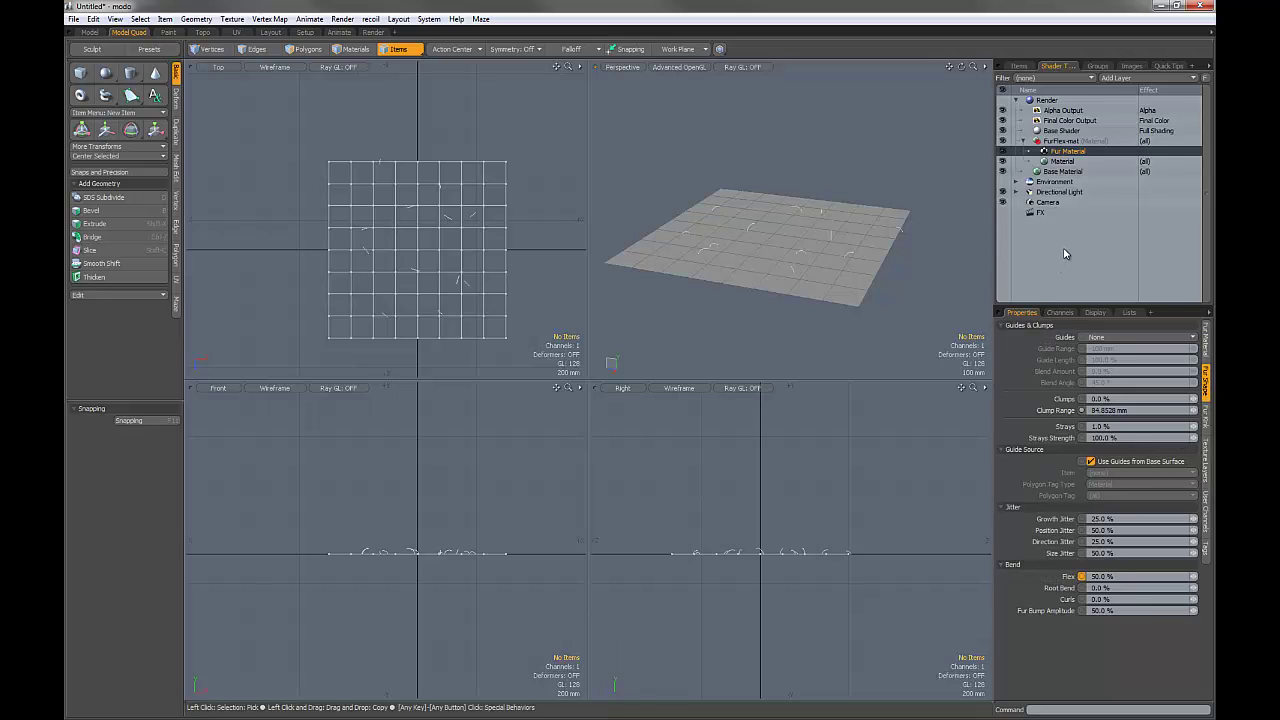
Step: Add a Gradient processing layer above the Fur Material in the FurFlex-mat group
left_click(1131, 79)
mouse_move(1121, 151)
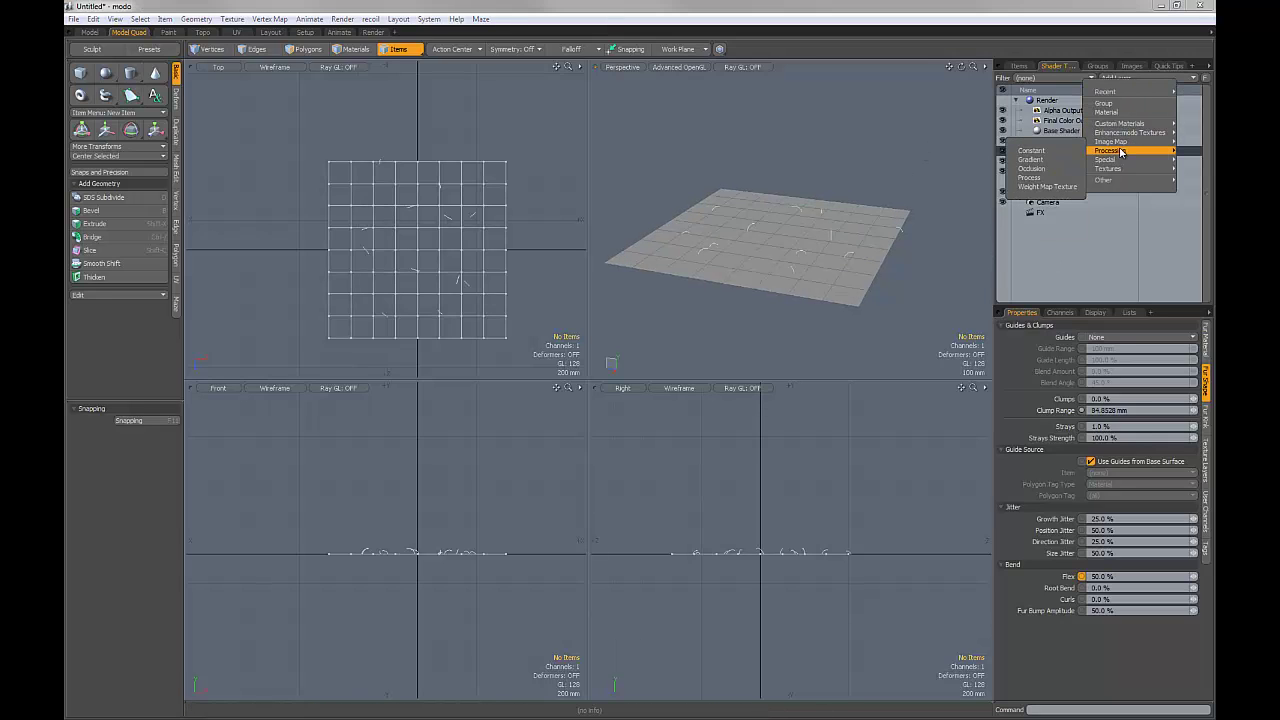
left_click(1034, 160)
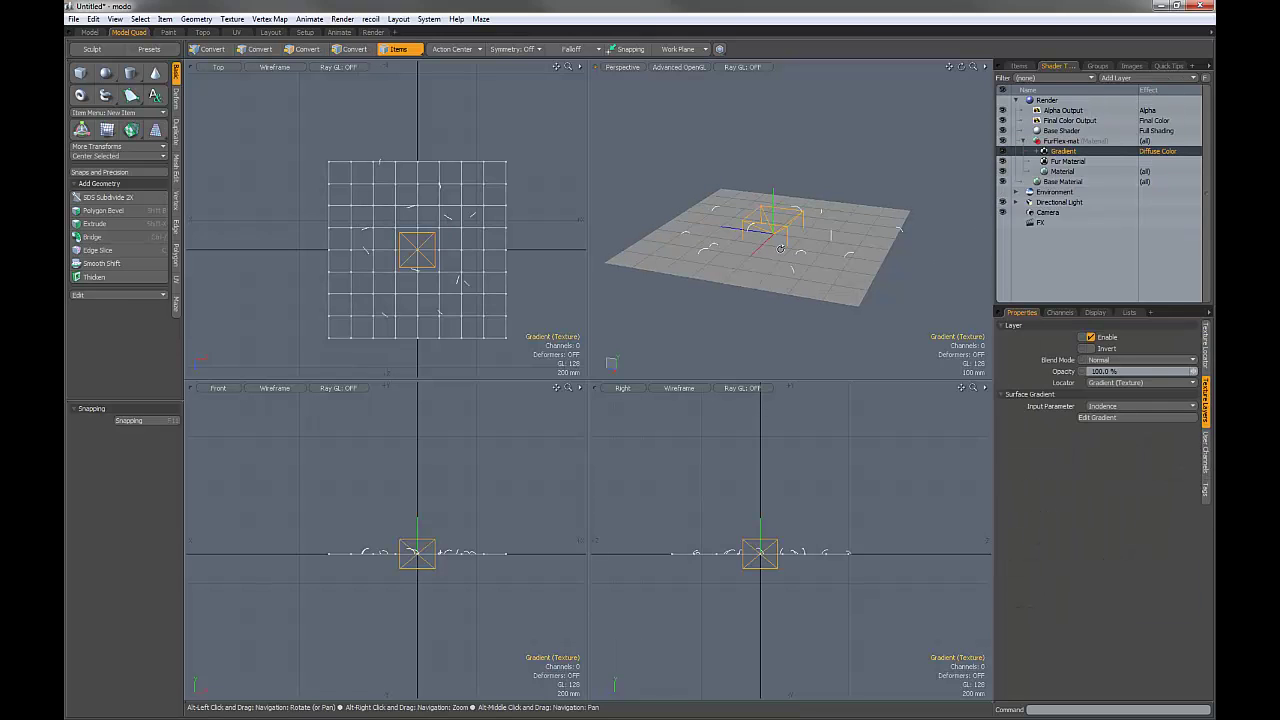
left_click_drag(781, 249, 791, 244, "alt")
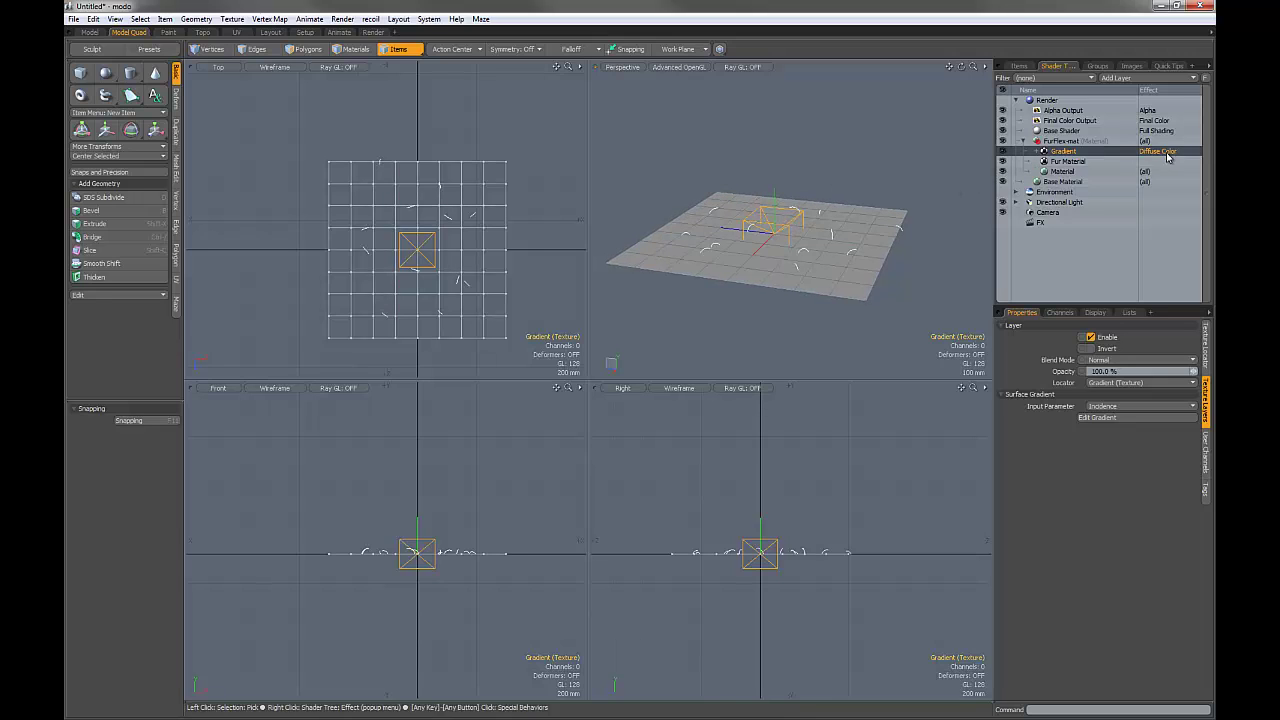
left_click(1003, 153)
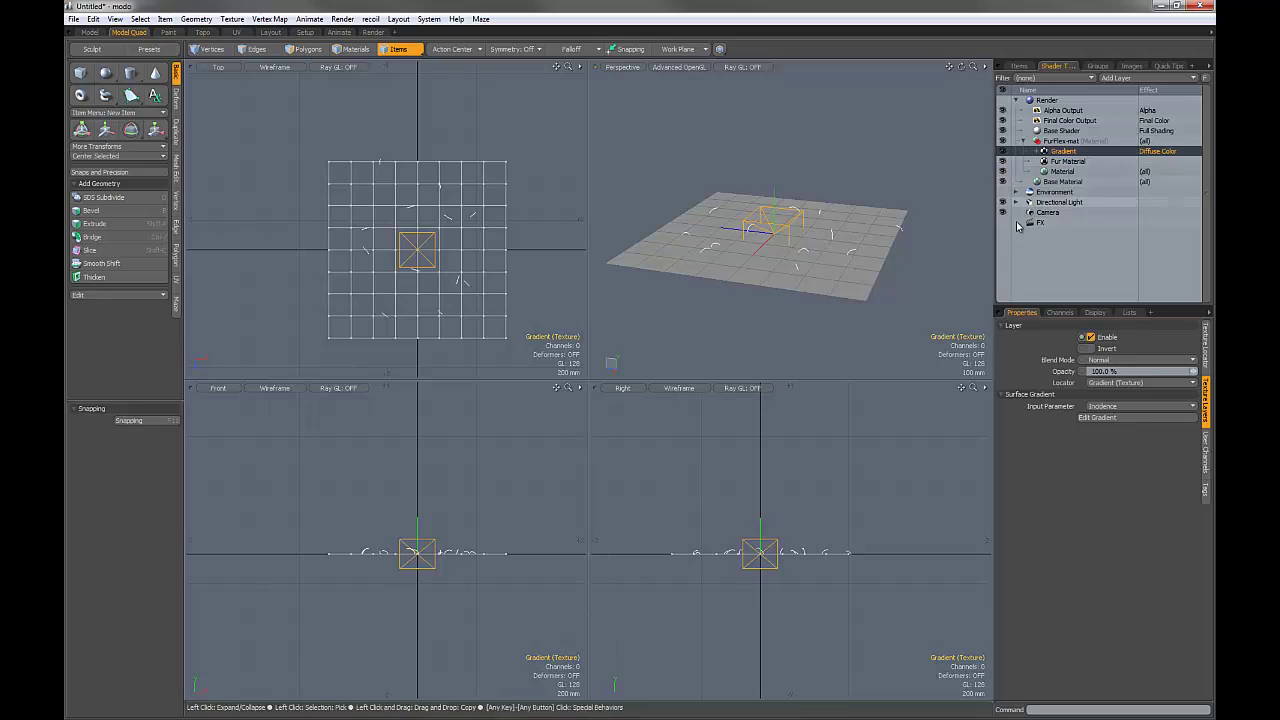
Step: Edit the gradient and add a key at 100% with value 0 on its Color R, G and B channels
left_click(1103, 419)
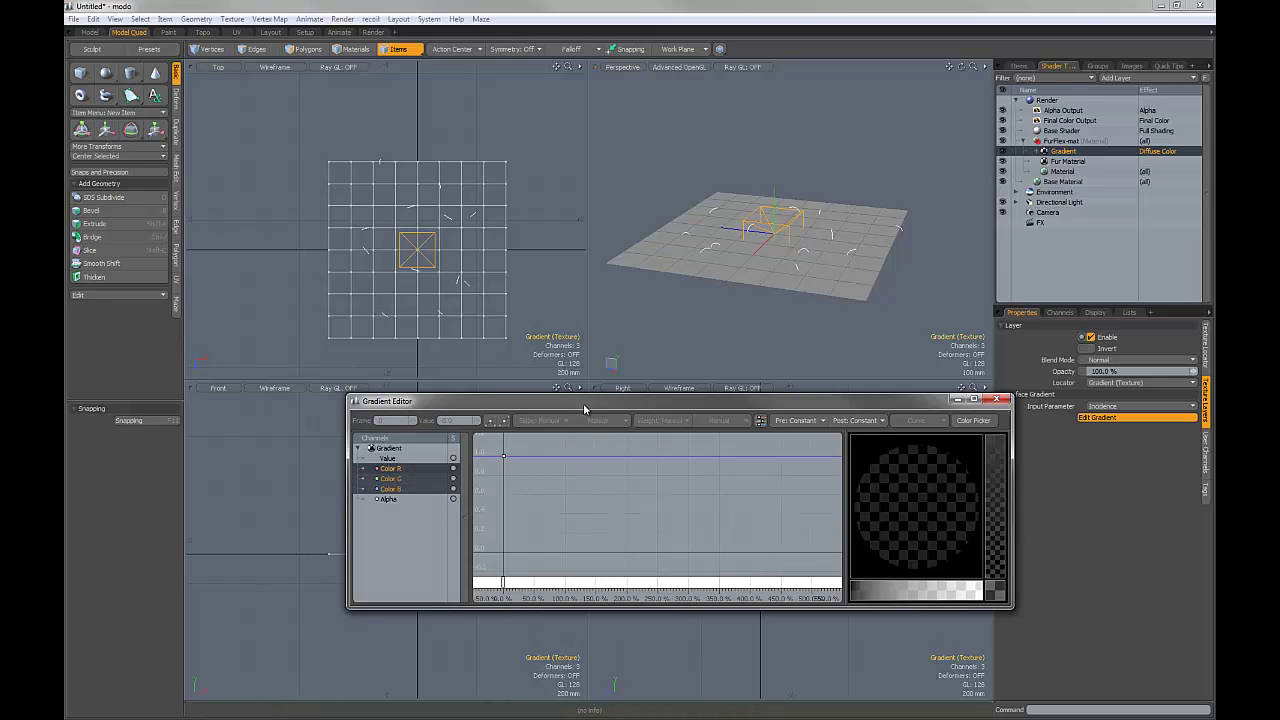
left_click_drag(583, 401, 585, 376)
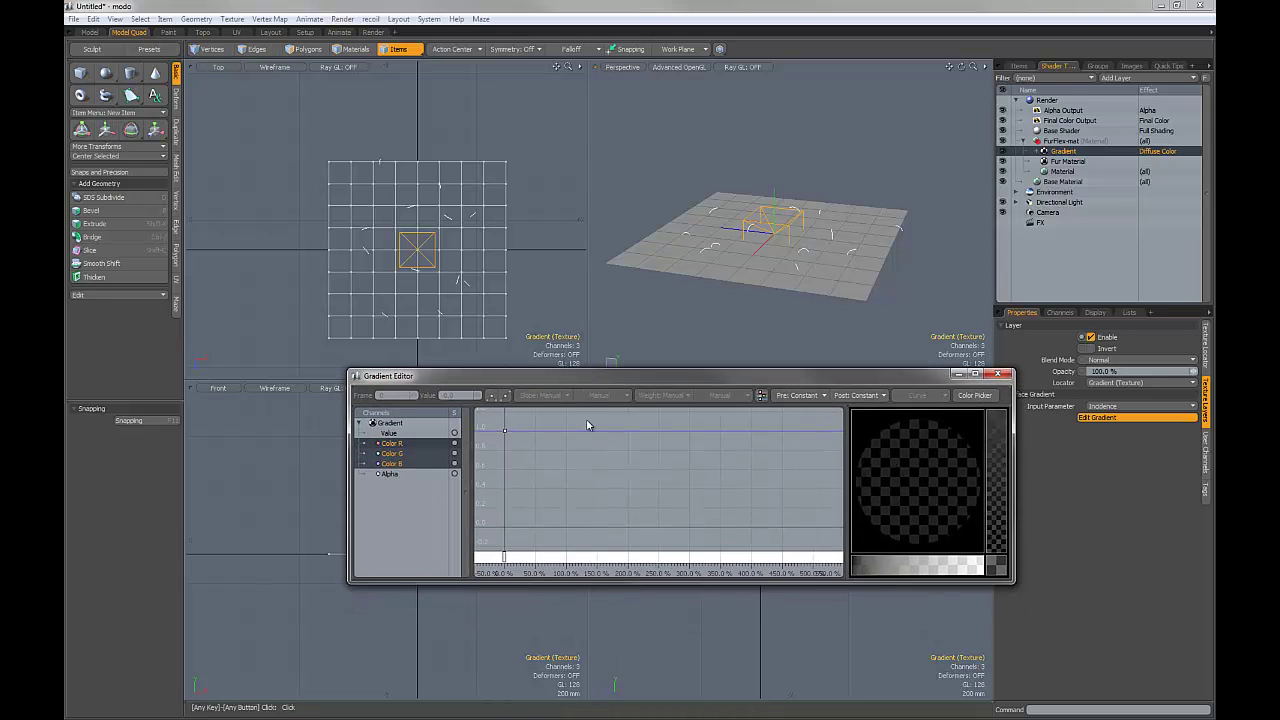
middle_click(566, 527)
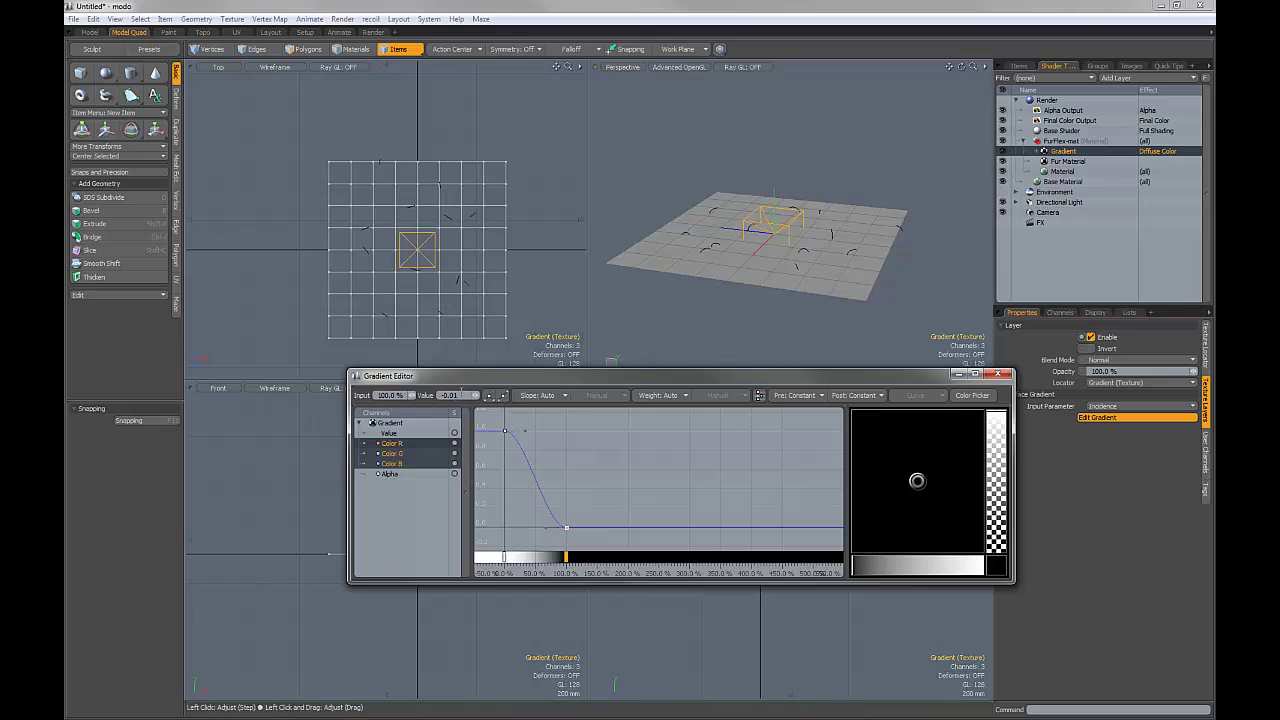
left_click(452, 396)
type("0")
key("Return")
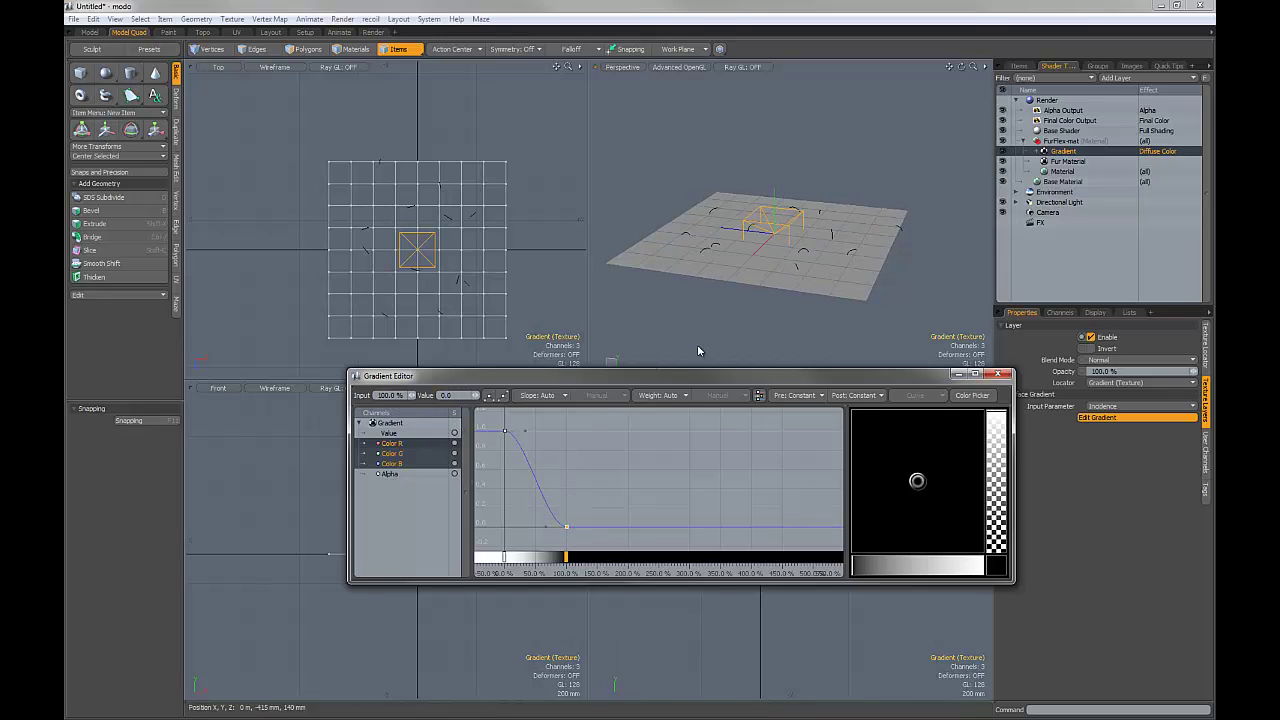
Step: Set the gradient's input parameter to Distance to Locator
right_click_drag(562, 508, 576, 501, "alt")
middle_click_drag(586, 492, 688, 478, "alt")
right_click_drag(622, 470, 628, 471, "alt")
middle_click_drag(627, 471, 640, 487, "alt")
right_click_drag(640, 492, 649, 480, "alt")
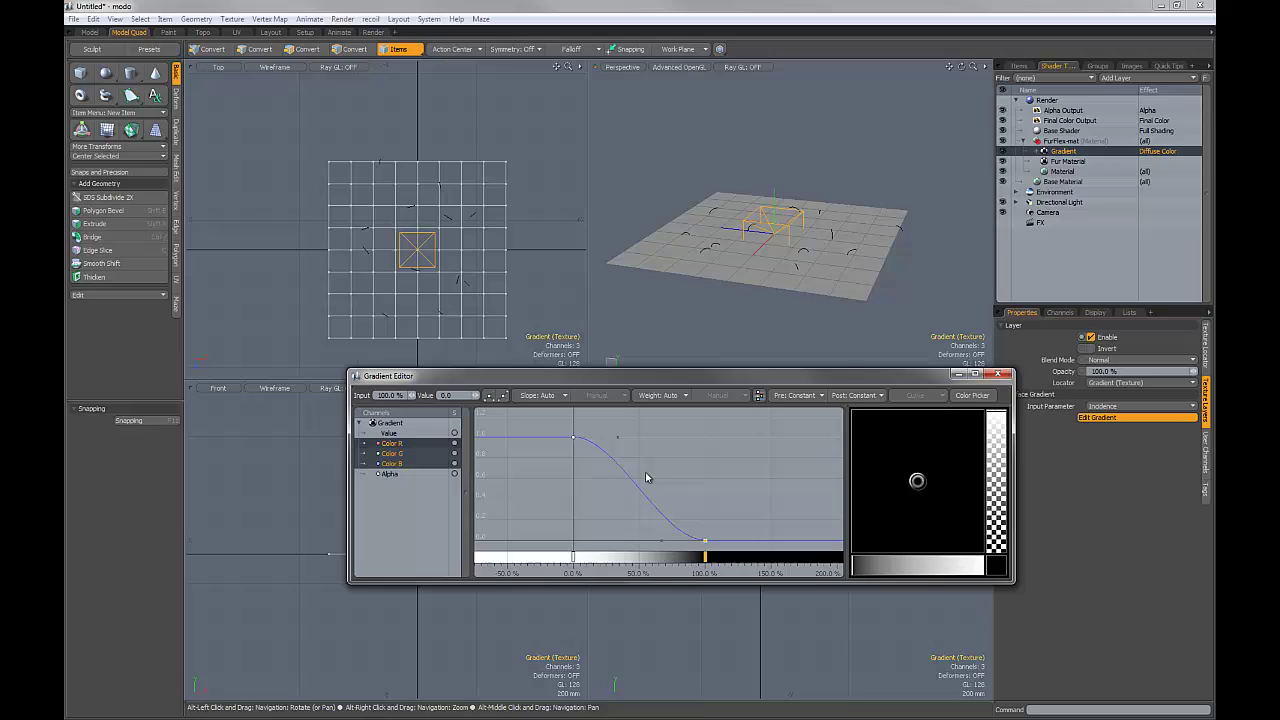
left_click(1118, 410)
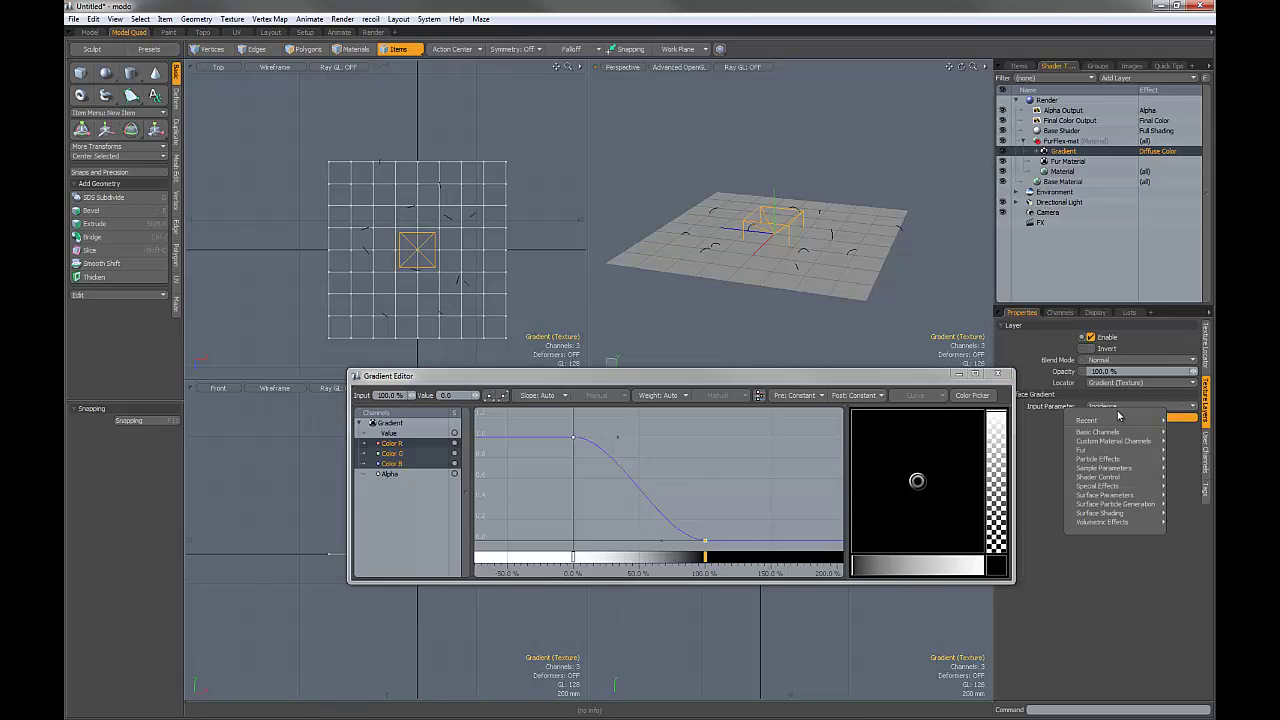
mouse_move(1120, 447)
mouse_move(1116, 470)
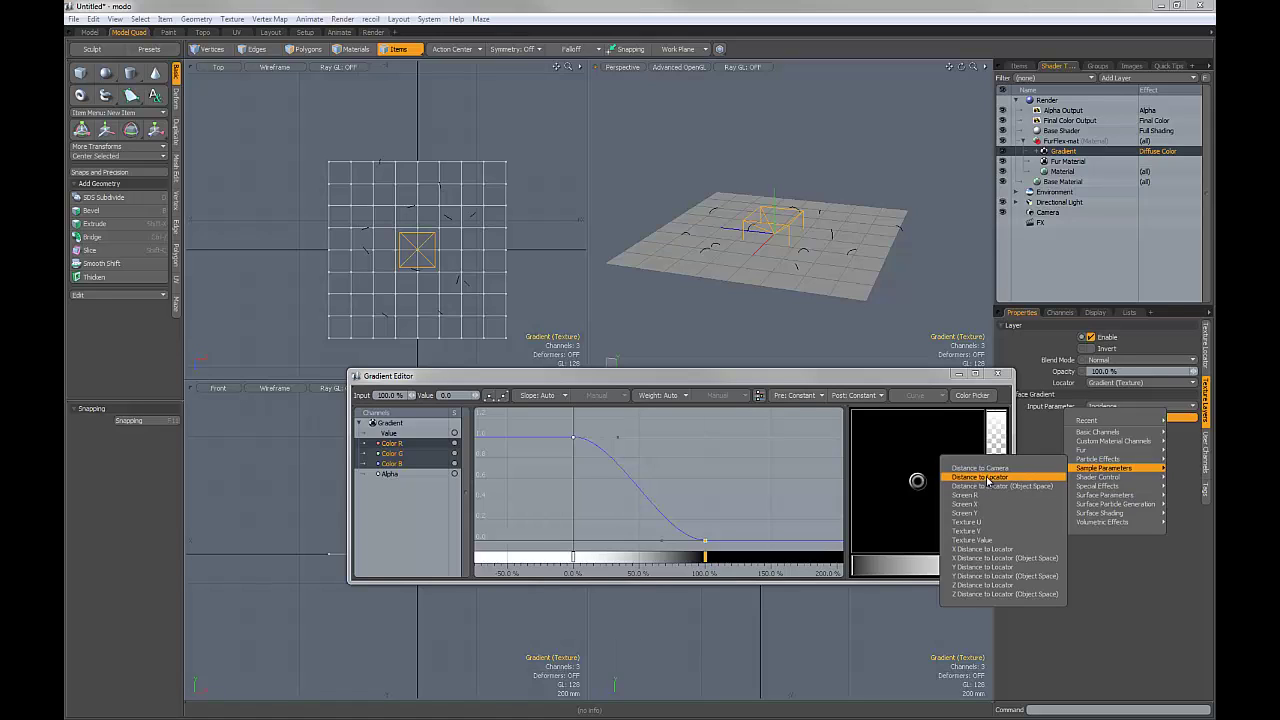
left_click(986, 478)
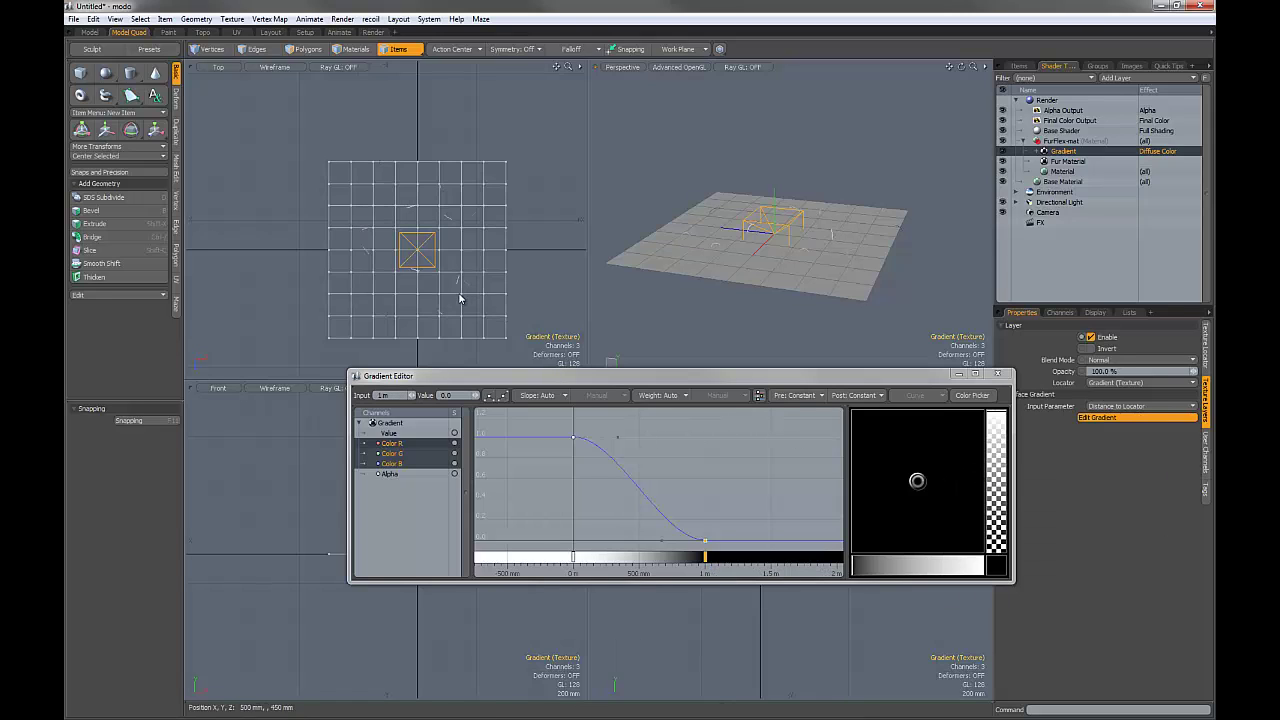
Step: Try moving the gradient's texture locator across the plane in the Top view, and undo the move
left_click(433, 269)
key("w")
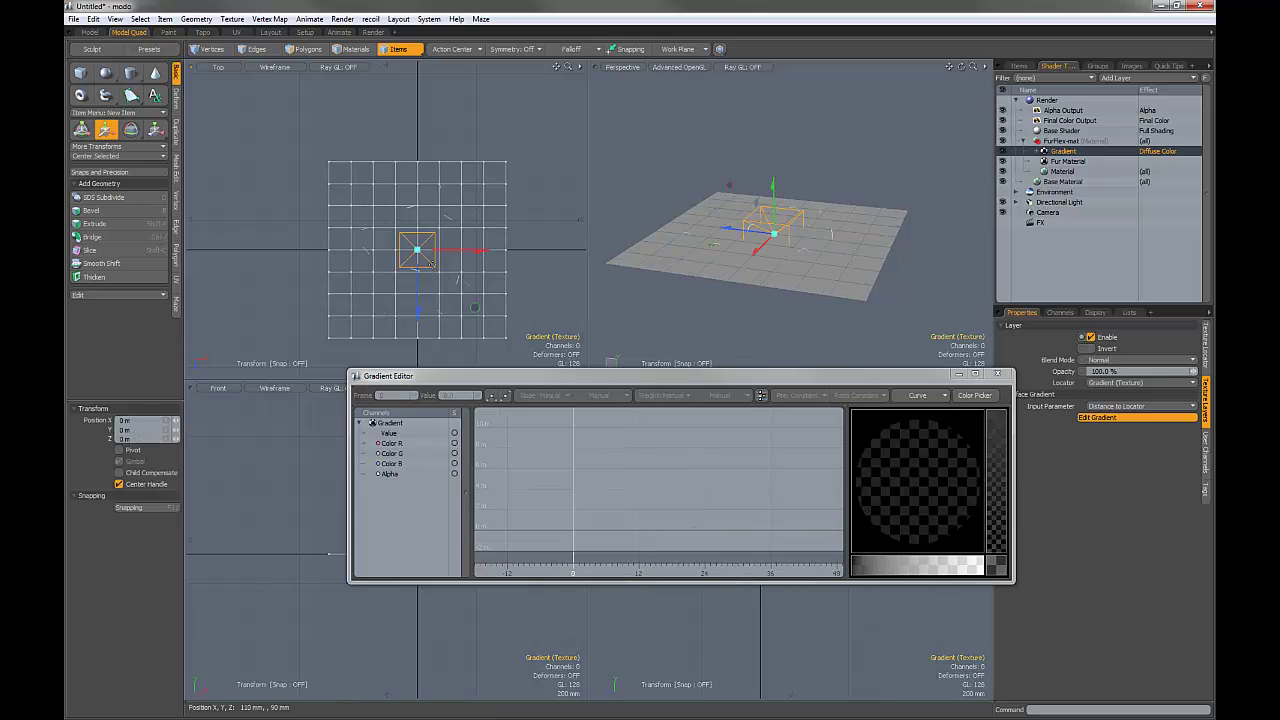
mouse_move(476, 310)
left_mouse_down()
mouse_move(351, 240)
mouse_move(460, 305)
mouse_move(574, 328)
mouse_move(435, 317)
mouse_move(290, 243)
mouse_move(398, 295)
mouse_move(606, 301)
mouse_move(517, 309)
mouse_move(404, 287)
mouse_move(503, 299)
mouse_move(538, 322)
mouse_move(489, 271)
mouse_move(517, 313)
mouse_move(467, 298)
mouse_move(467, 267)
mouse_move(509, 326)
mouse_move(454, 338)
mouse_move(480, 335)
mouse_move(515, 276)
mouse_move(492, 320)
mouse_move(474, 313)
left_mouse_up()
key("ctrl+z")
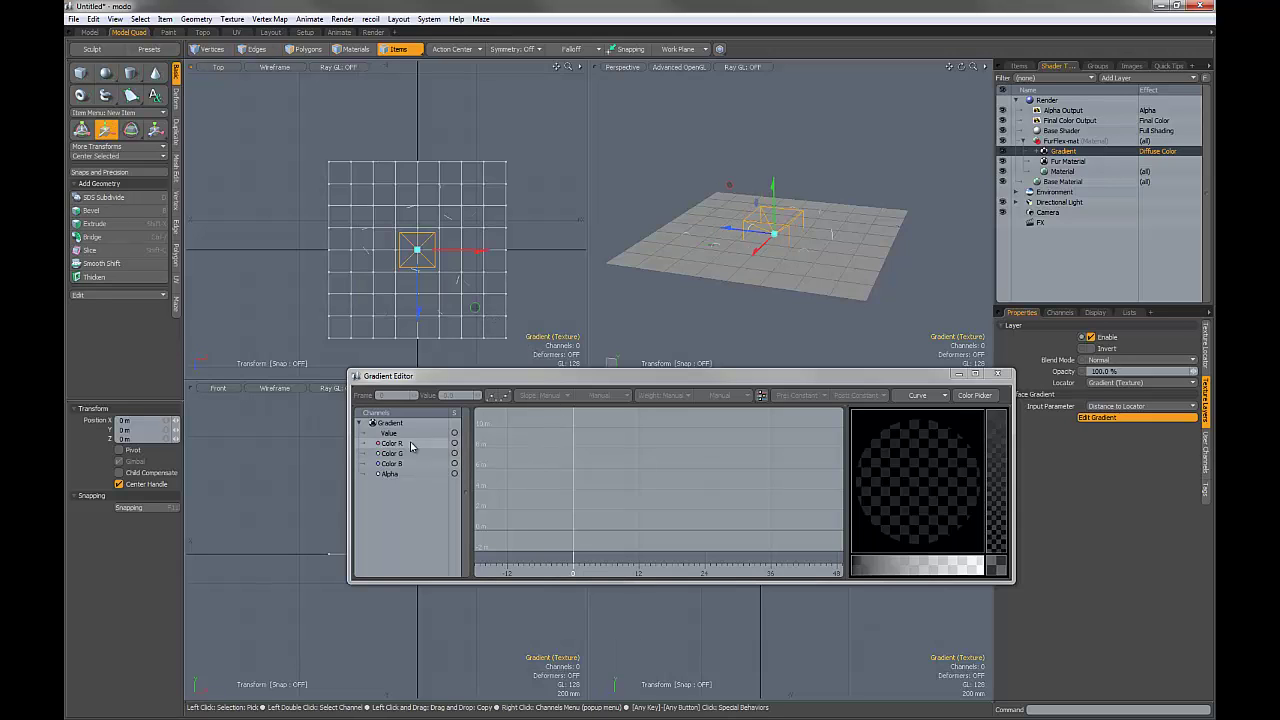
left_click(390, 433)
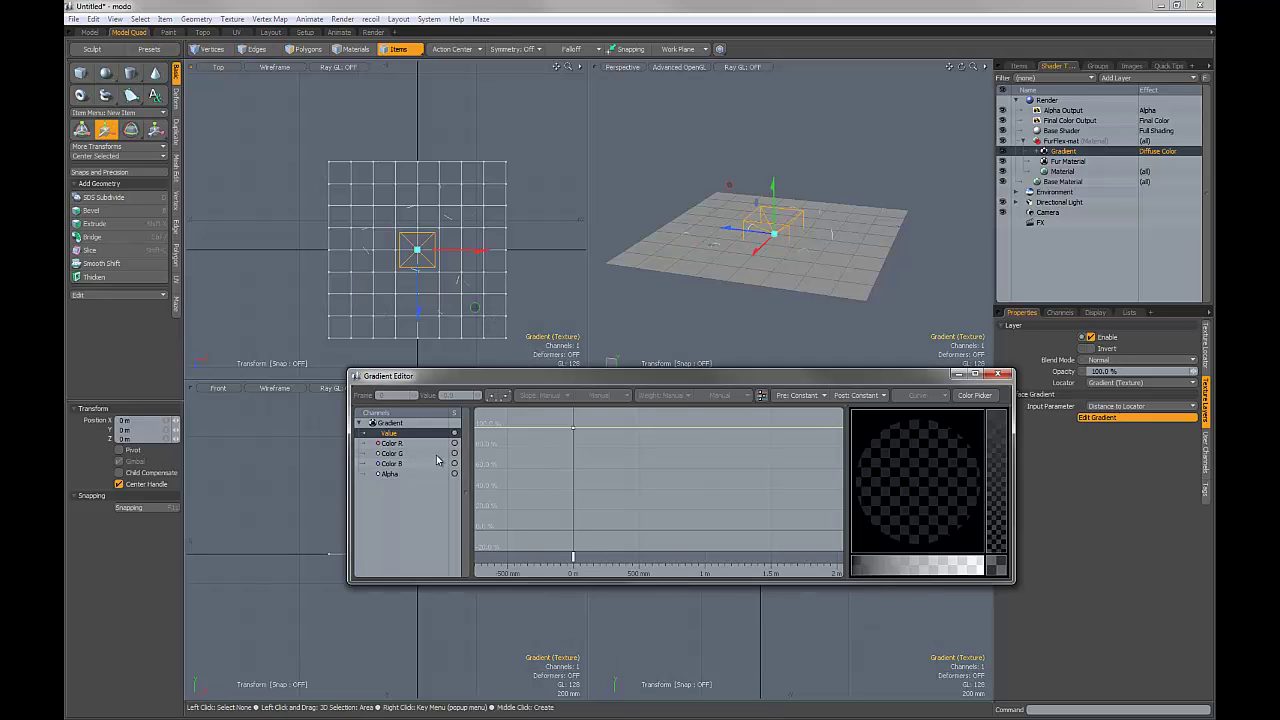
left_click(1070, 161)
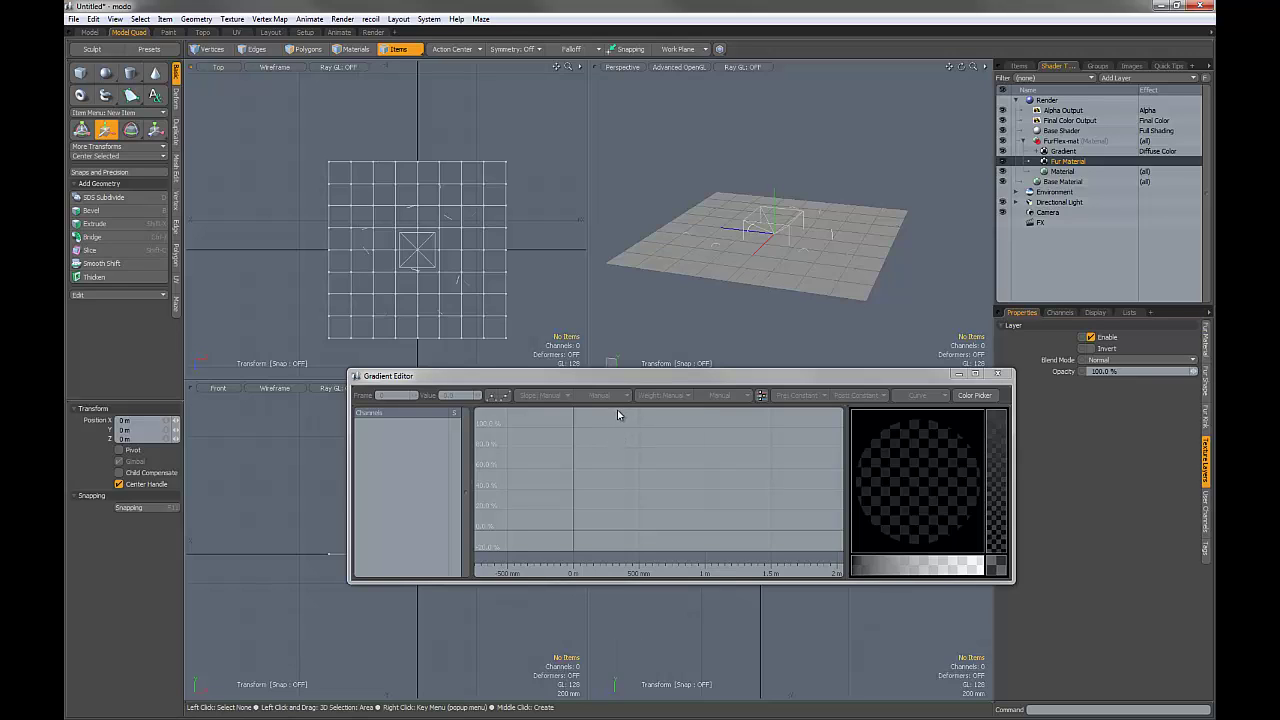
left_click_drag(592, 381, 566, 379)
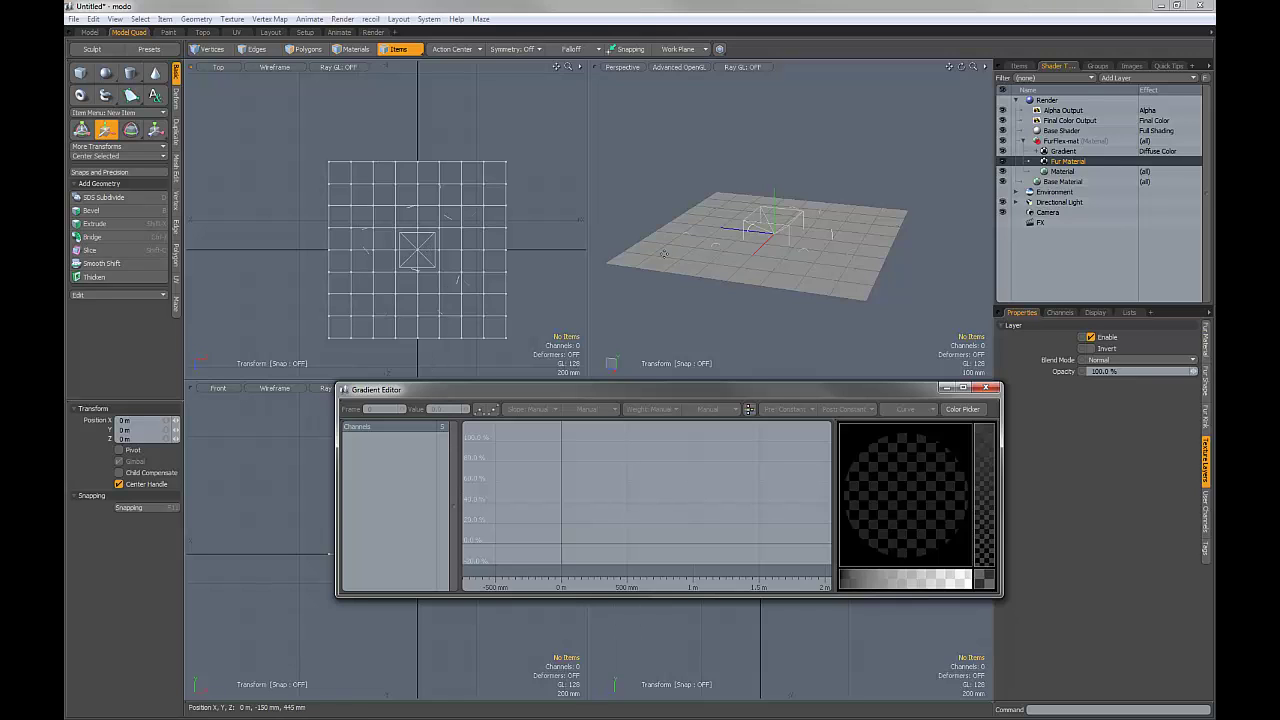
Step: Add a key at 1 m with a value of 1% to the gradient's Value channel
key("space")
left_click(1072, 163)
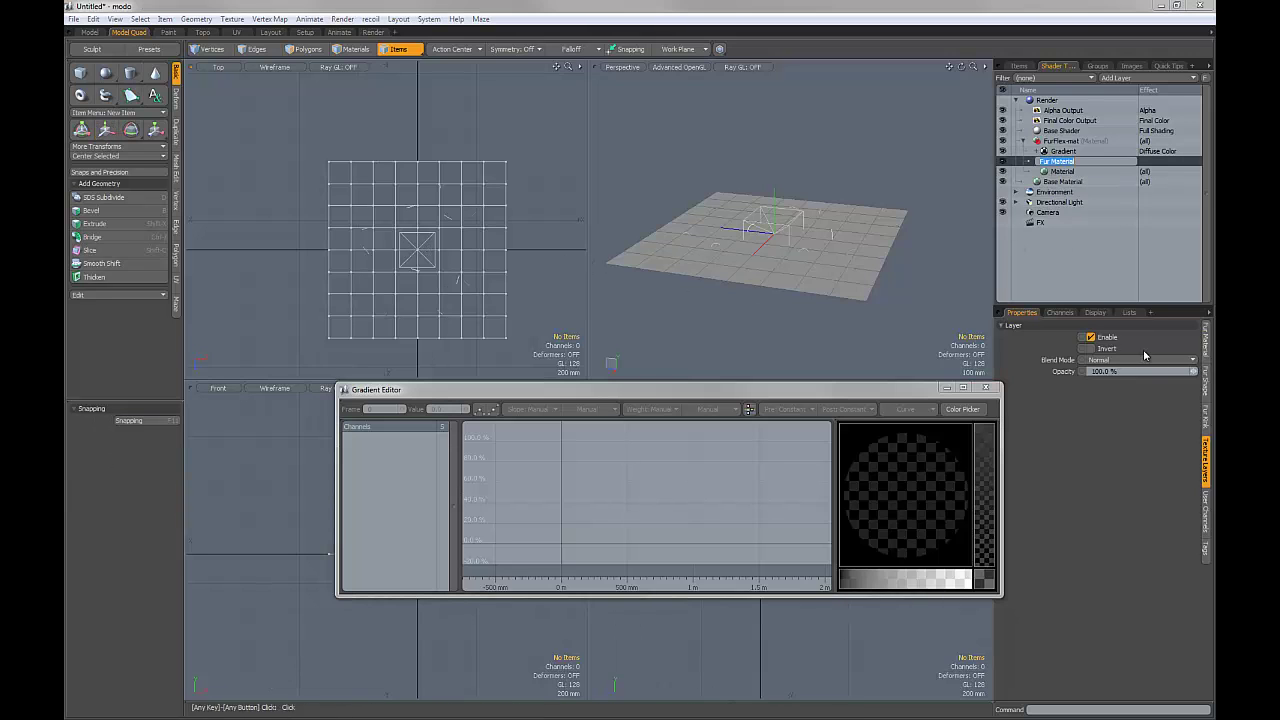
left_click(1071, 152)
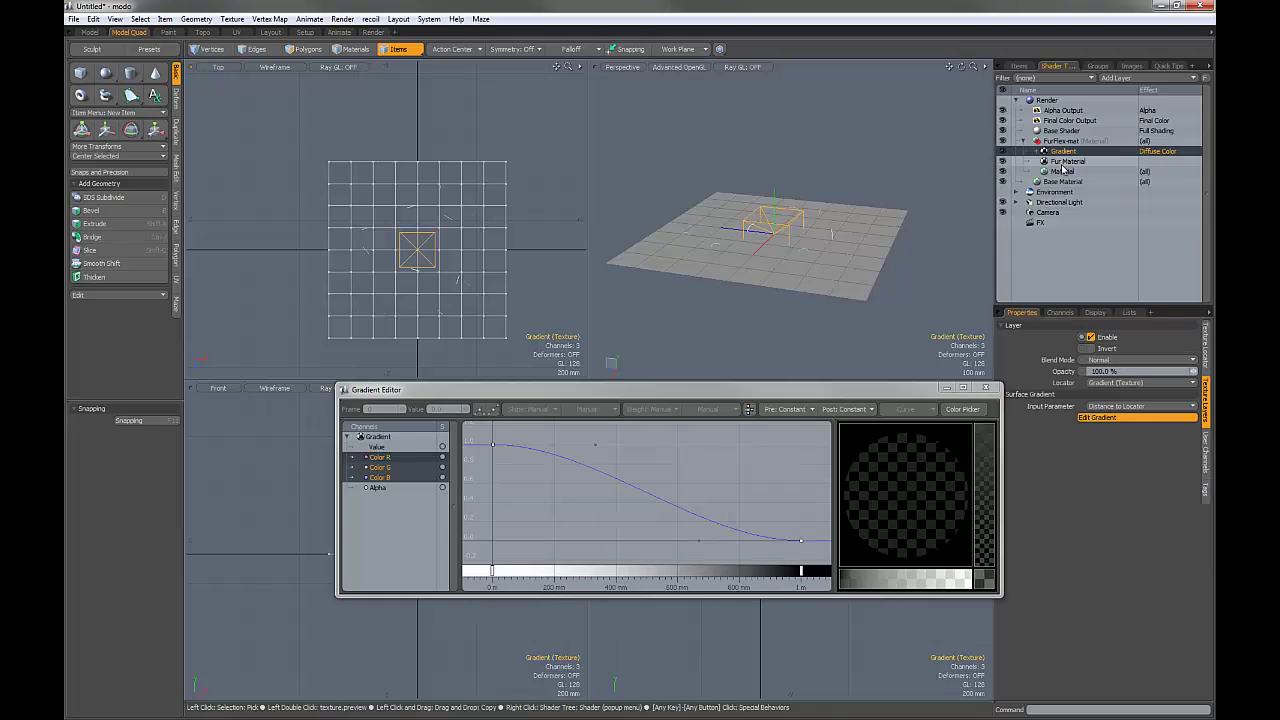
left_click(377, 446)
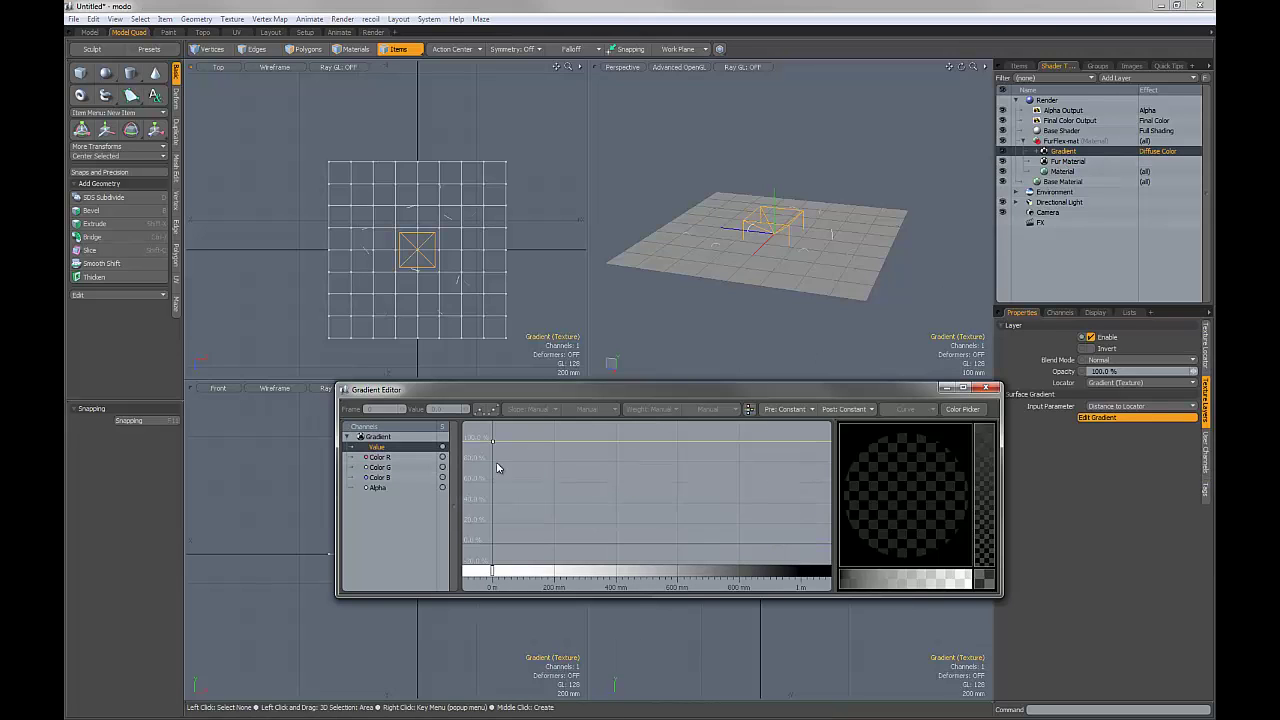
right_click_drag(761, 508, 720, 513, "alt")
left_click_drag(778, 534, 677, 535, "alt")
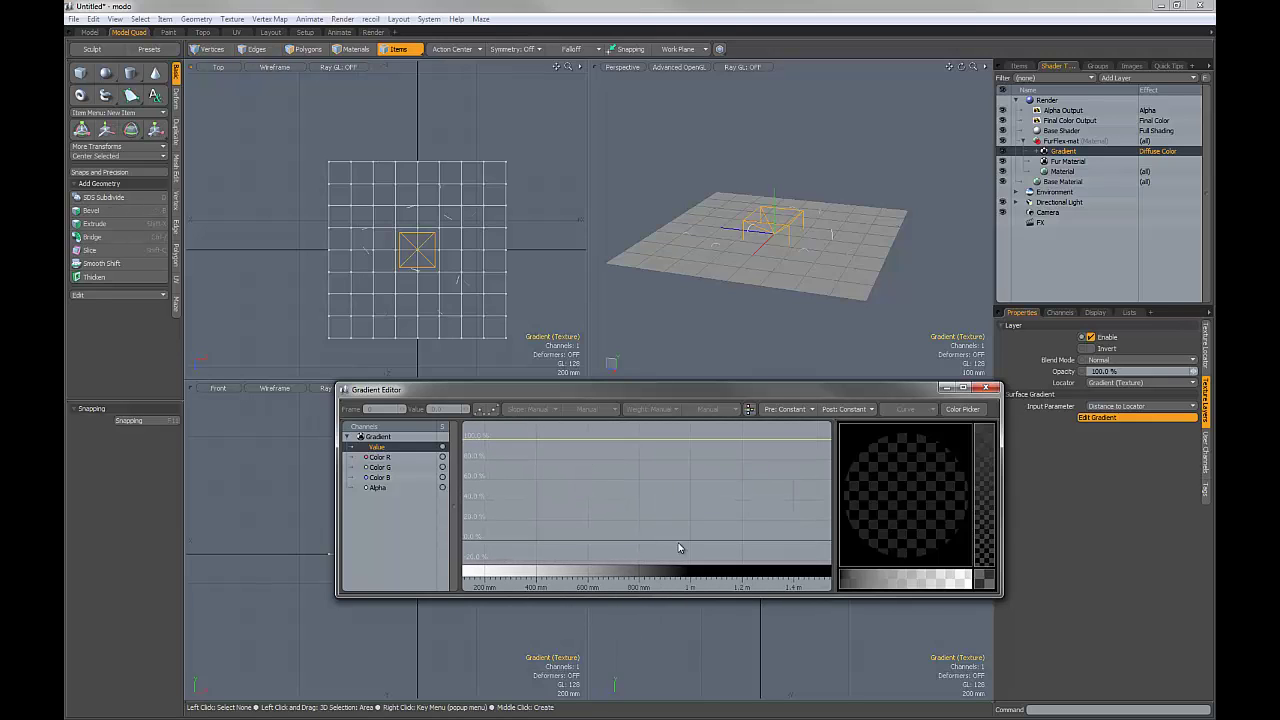
middle_click(692, 544)
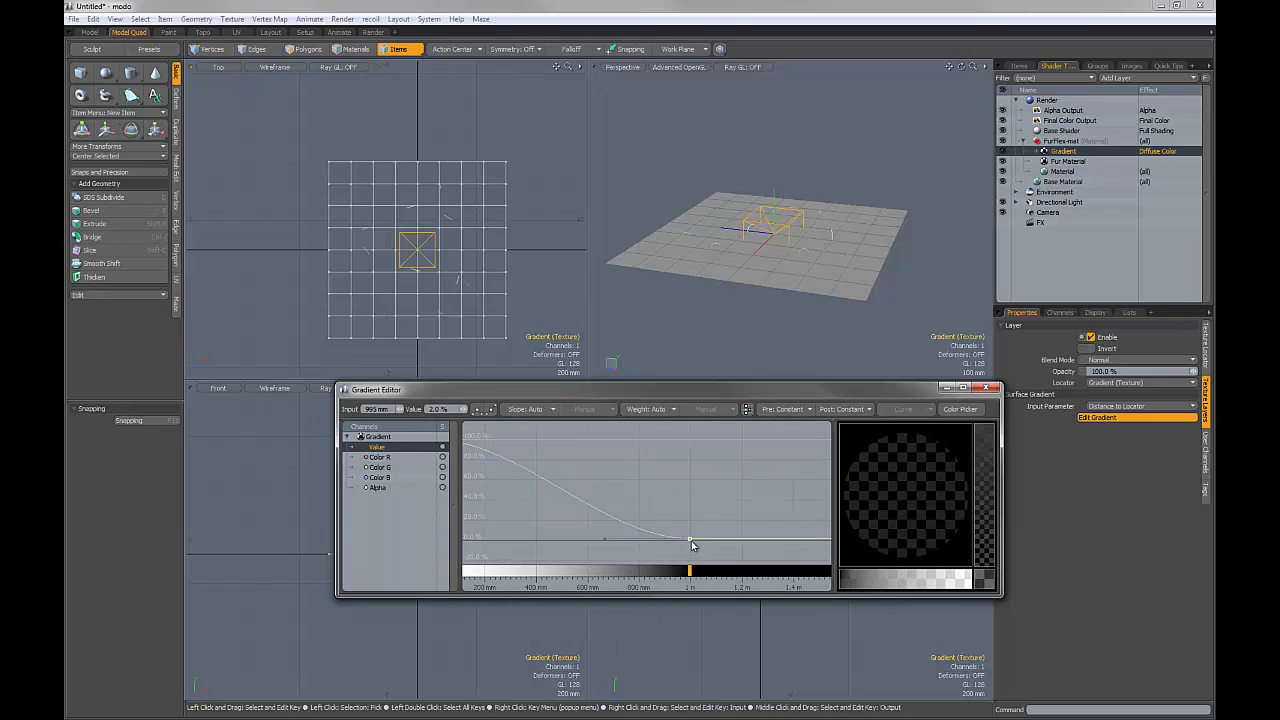
left_click_drag(692, 546, 693, 547)
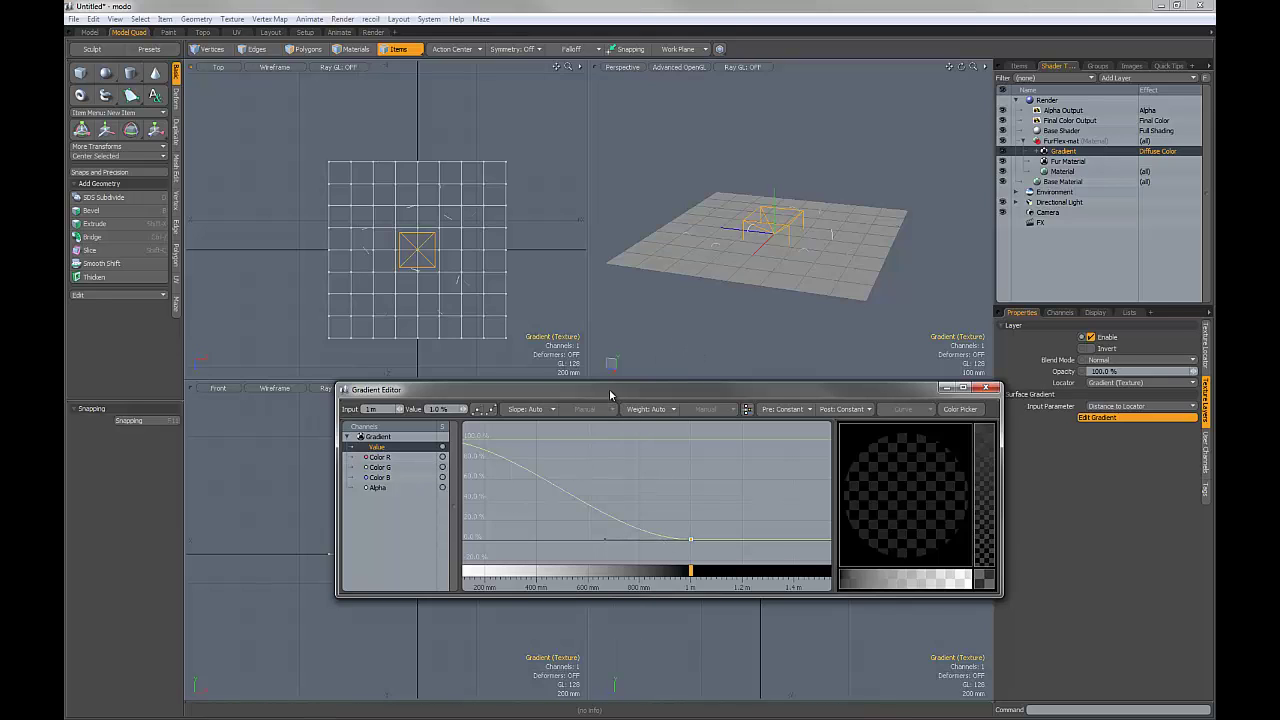
left_click_drag(611, 395, 618, 427)
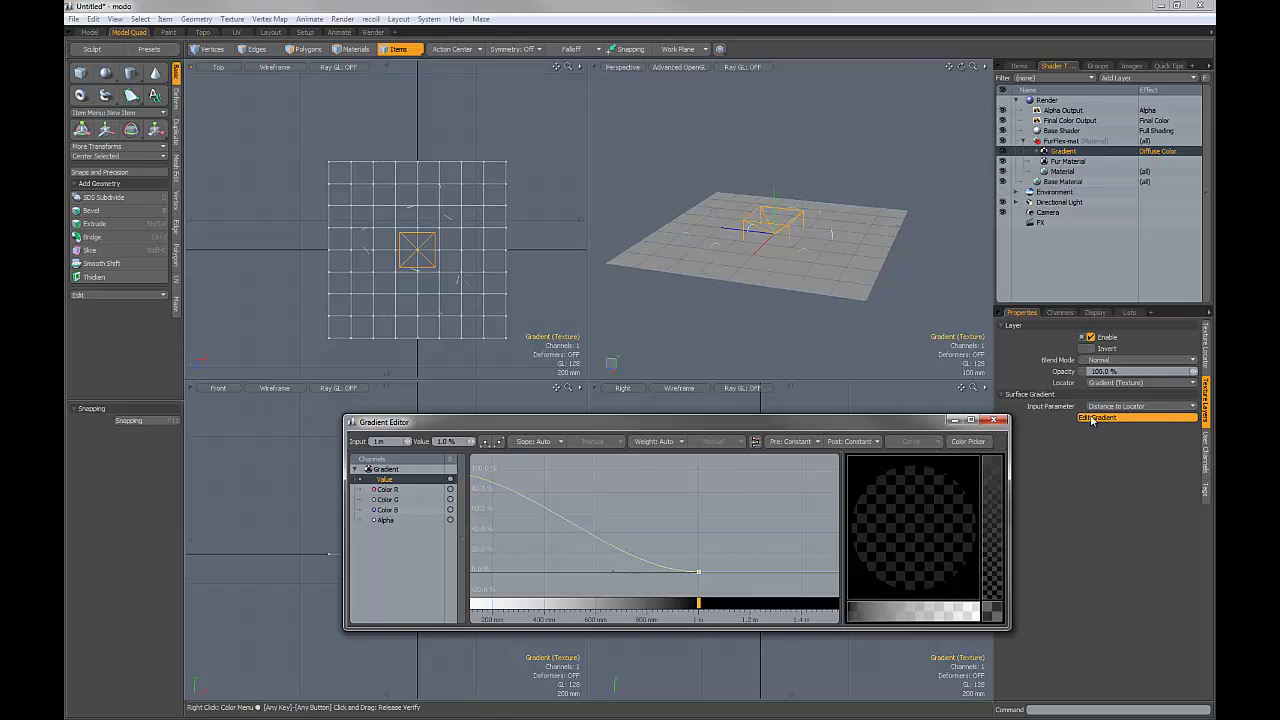
left_click(1055, 407)
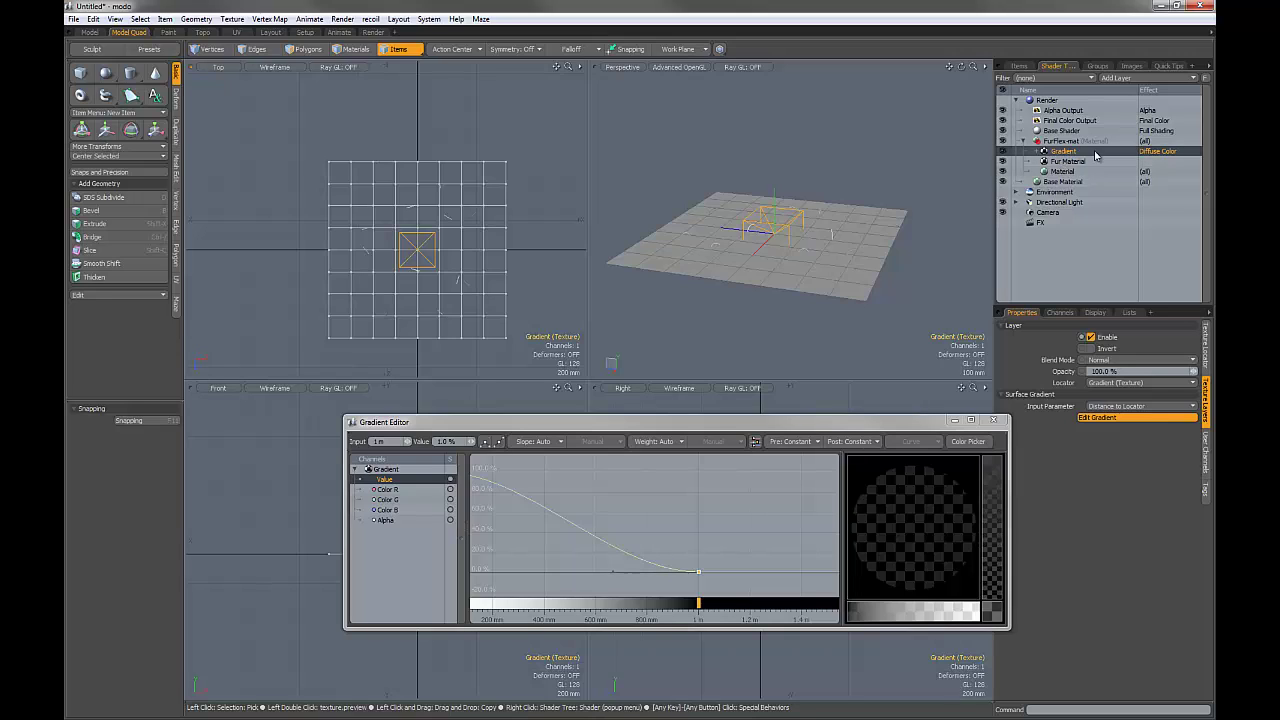
Step: Change the Gradient layer's effect to Fur Flex
right_click(1158, 154)
mouse_move(1151, 183)
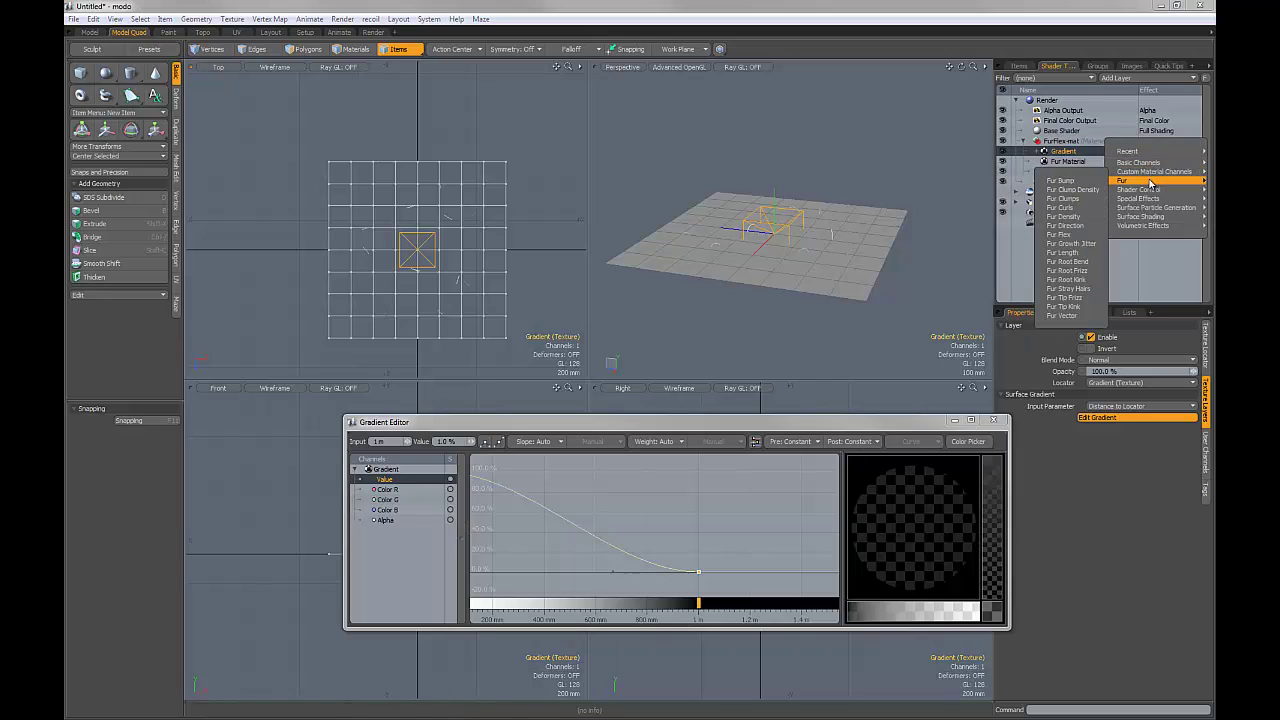
left_click(1062, 234)
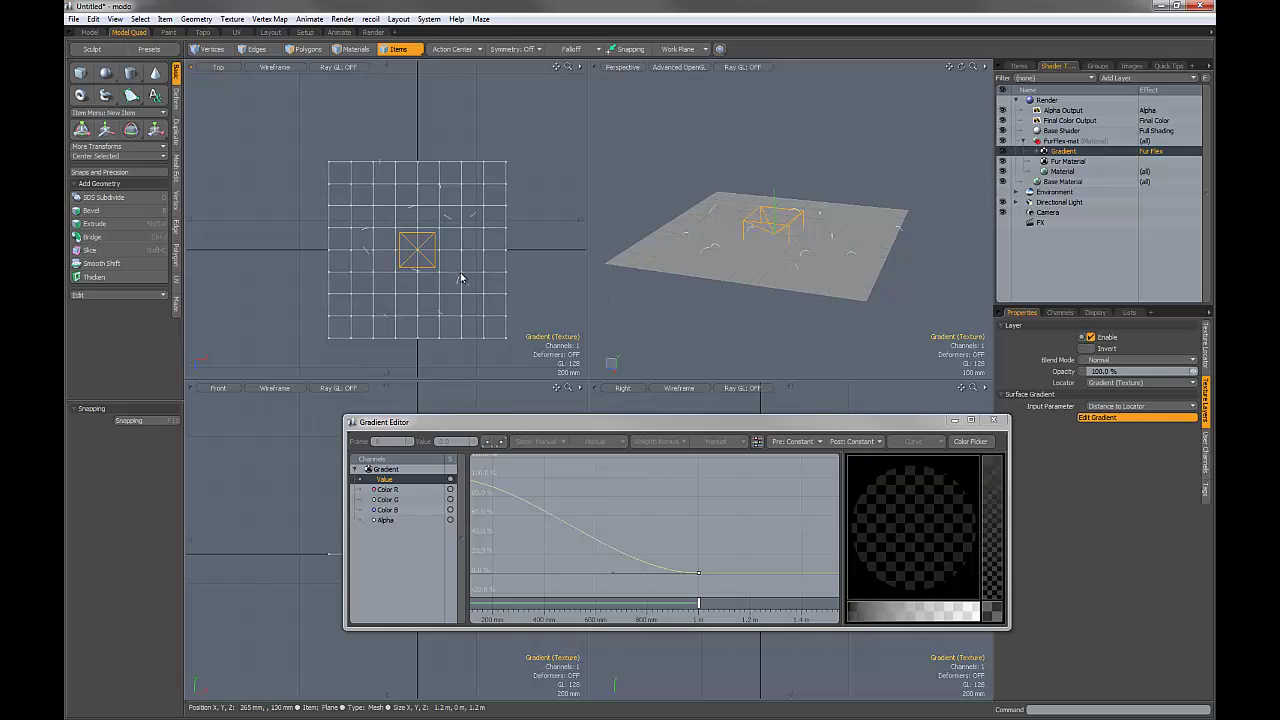
Step: Move the gradient's texture locator straight up above the plane to a Y position of about 540 mm
key("w")
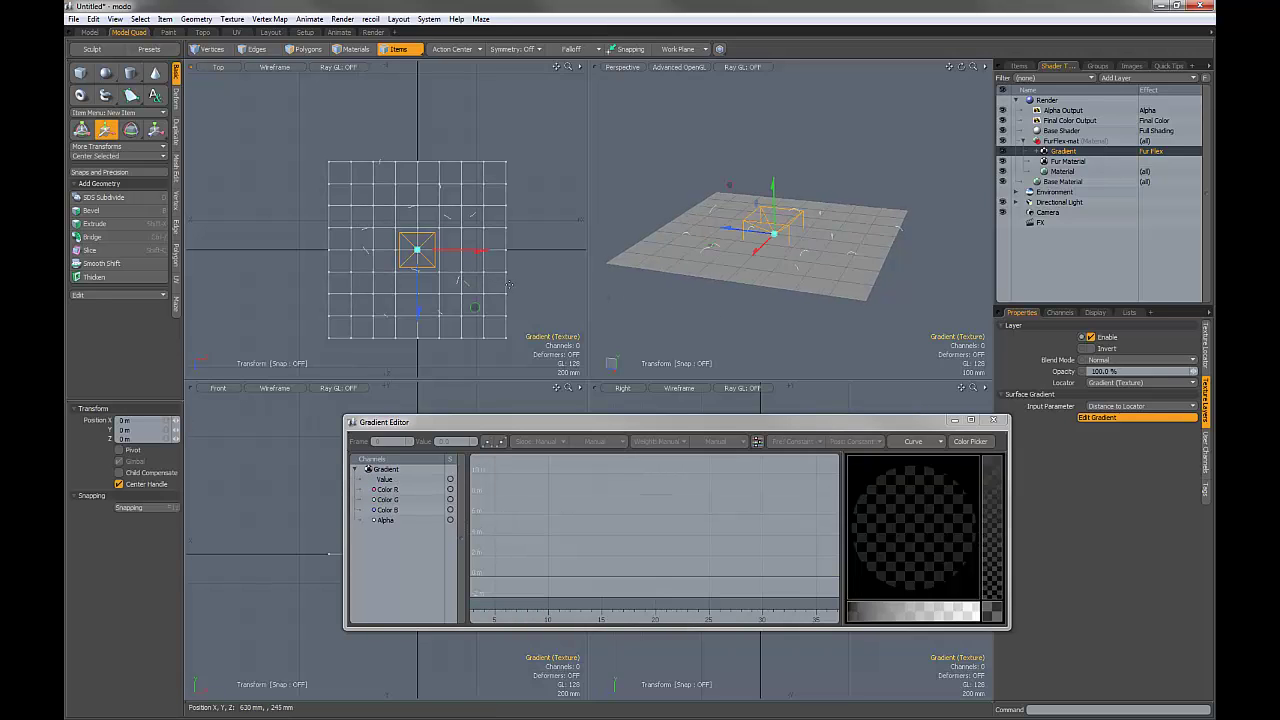
left_click_drag(777, 200, 775, 88)
scroll(792, 203, "down", 4, "alt")
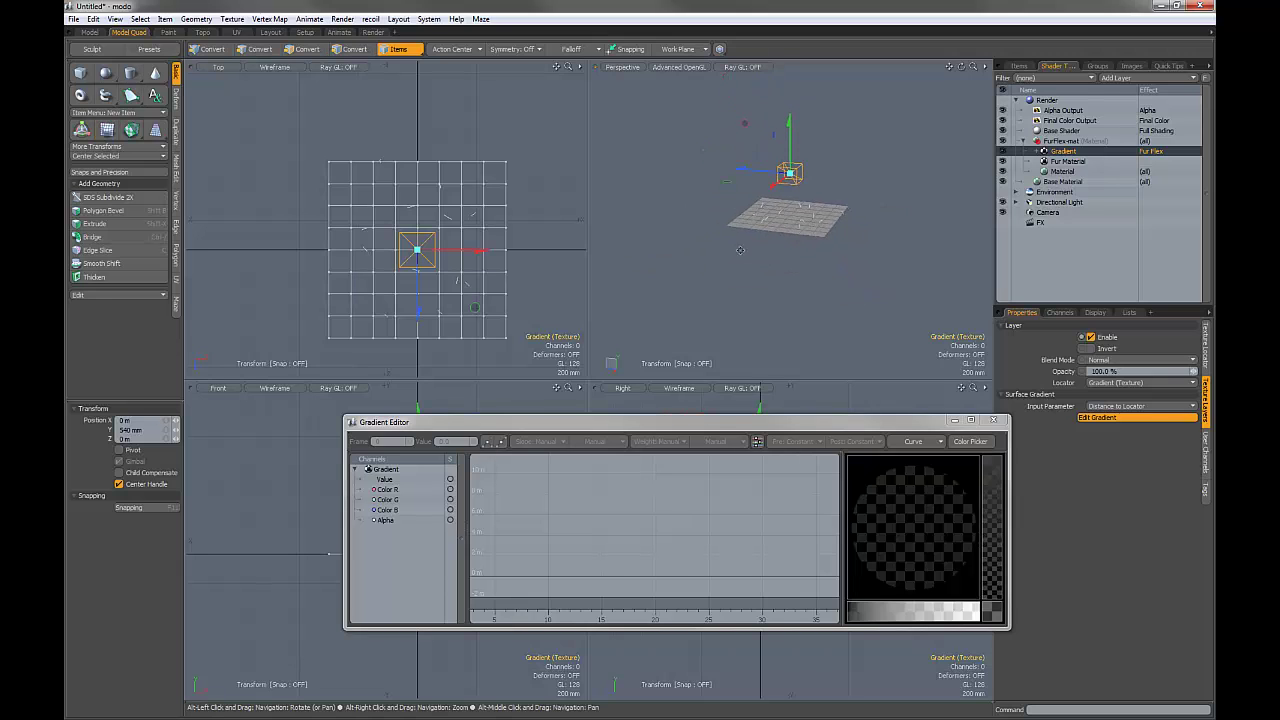
Step: Close the Gradient Editor and lower the gradient's texture locator toward the plane to a Y position of about 184 mm
mouse_move(785, 280)
left_mouse_down("alt")
mouse_move(759, 233)
mouse_move(778, 274)
left_mouse_up("alt")
scroll(798, 270, "up", 4, "alt")
left_click(993, 421)
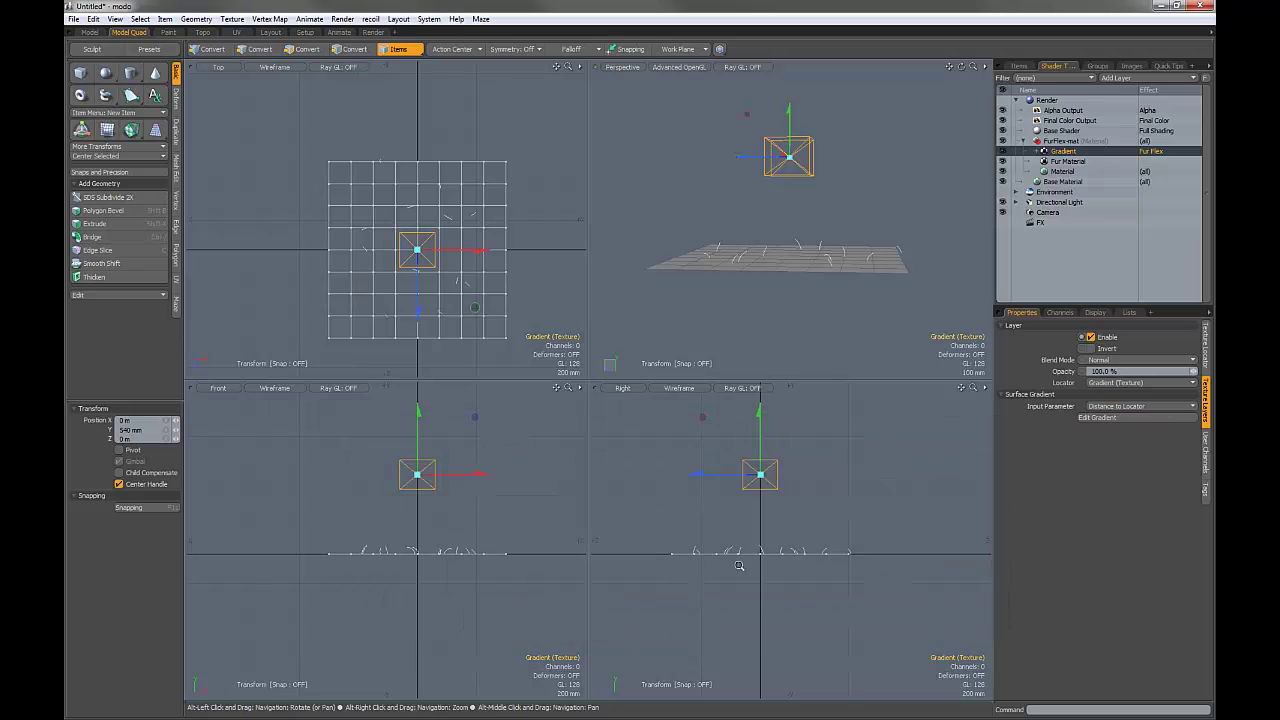
right_click_drag(770, 650, 770, 604, "alt")
left_click_drag(771, 604, 761, 629, "alt")
left_click_drag(781, 400, 781, 510)
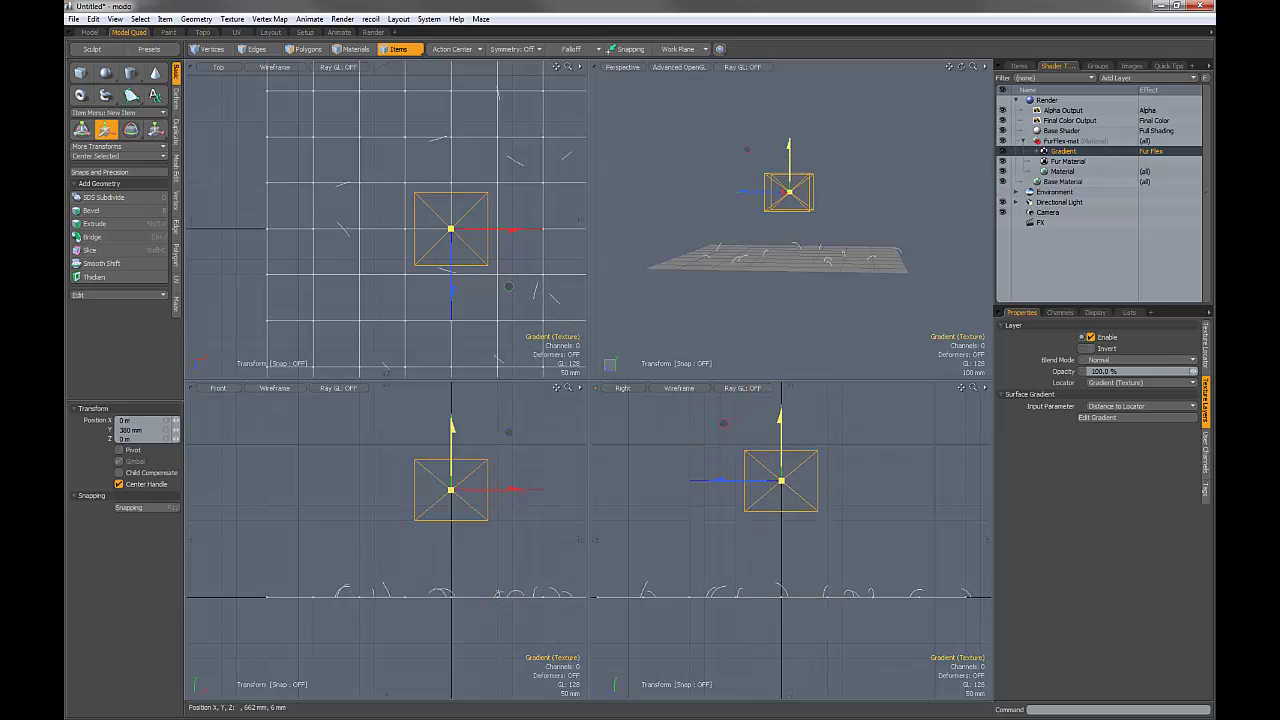
left_click_drag(781, 428, 781, 489)
Step: Reopen the gradient for editing and move the Value channel's 1% key to an input of 500 mm
left_click(1129, 418)
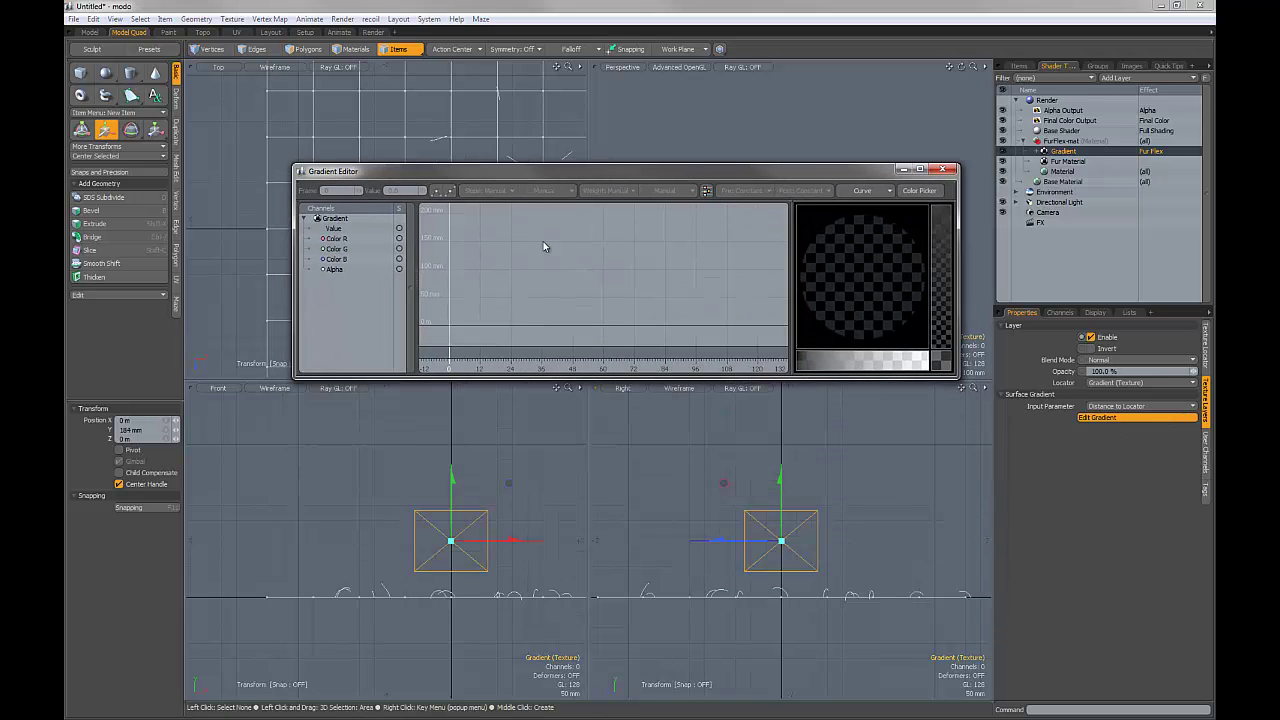
left_click(333, 228)
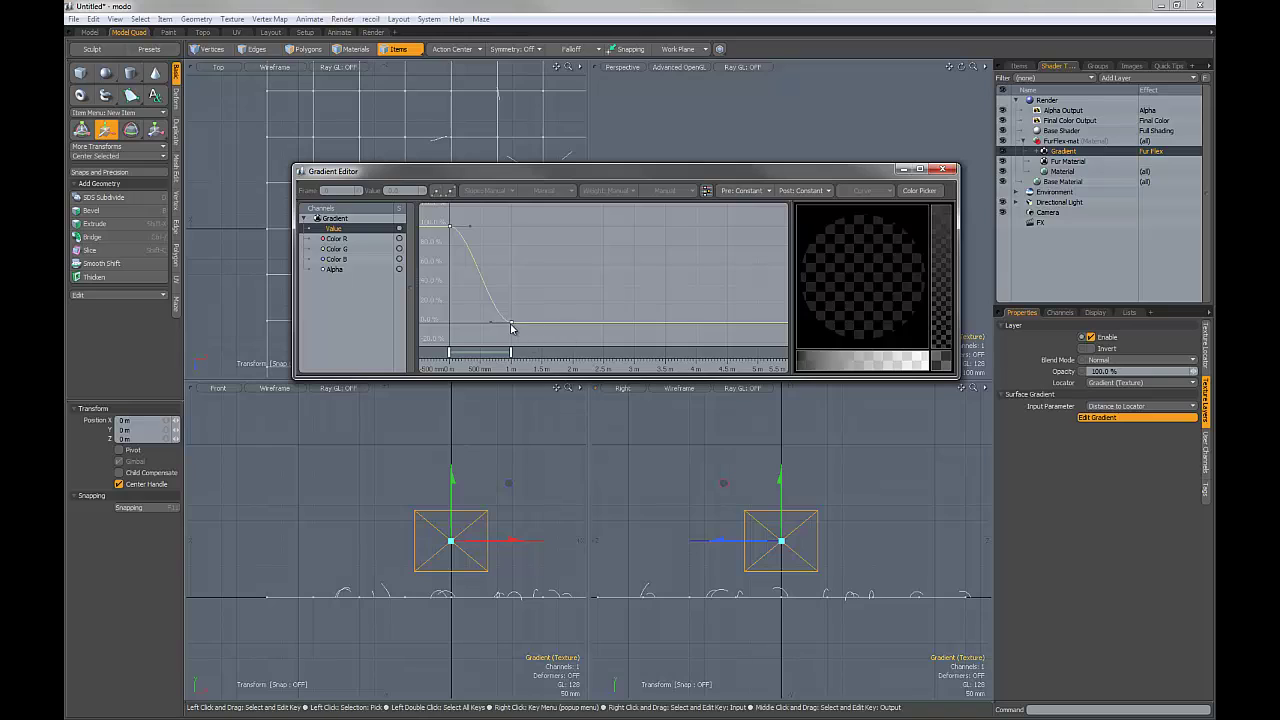
left_click_drag(511, 353, 480, 354)
Step: Move the texture locator about 56 mm further down toward the fur and about 62 mm along positive Z
mouse_move(780, 487)
left_mouse_down()
mouse_move(780, 542)
mouse_move(780, 471)
mouse_move(780, 528)
mouse_move(780, 484)
mouse_move(780, 504)
left_mouse_up()
mouse_move(732, 562)
left_mouse_down()
mouse_move(585, 562)
mouse_move(960, 558)
mouse_move(714, 558)
left_mouse_up()
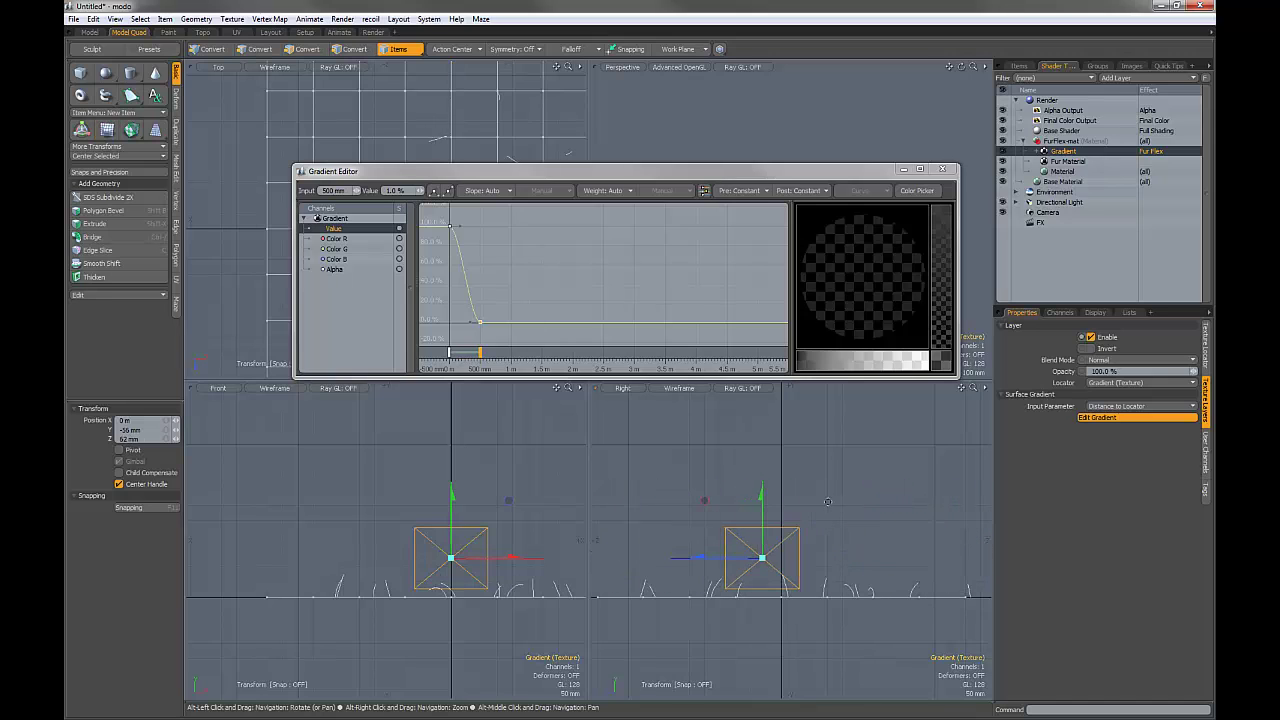
left_click_drag(827, 508, 775, 511, "ctrl+alt")
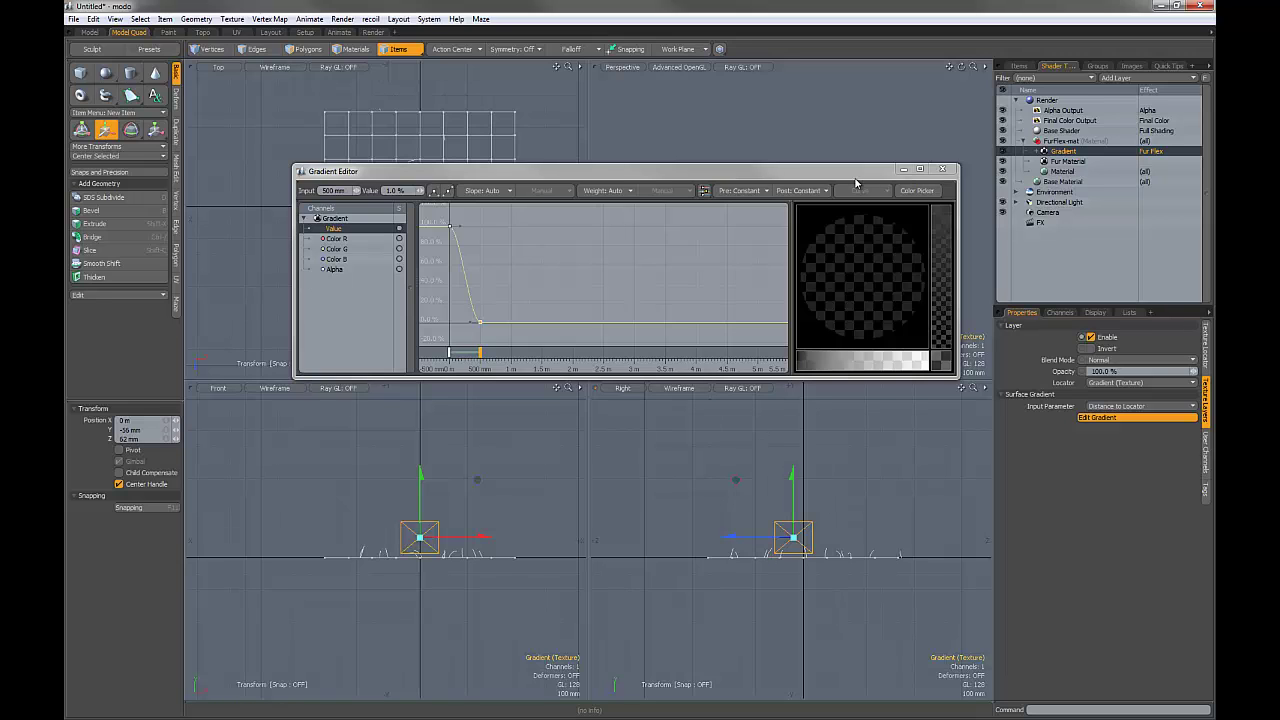
left_click_drag(852, 171, 853, 187)
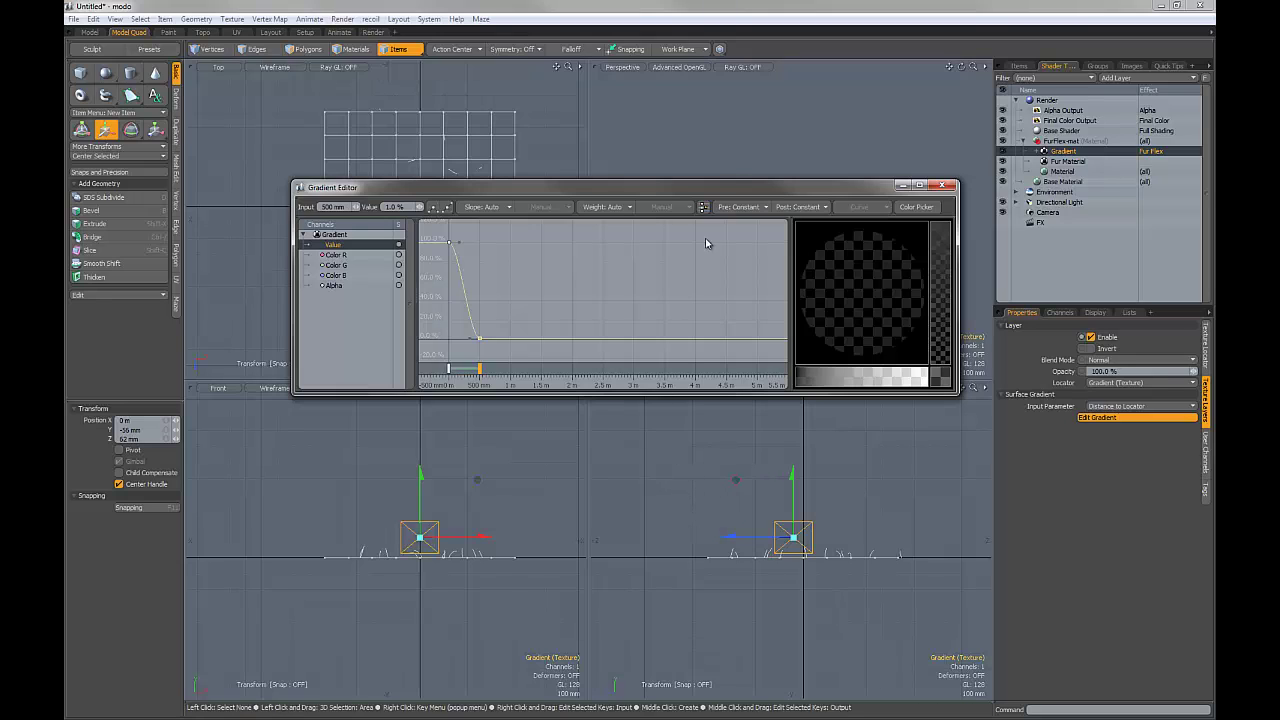
left_click_drag(676, 188, 678, 178)
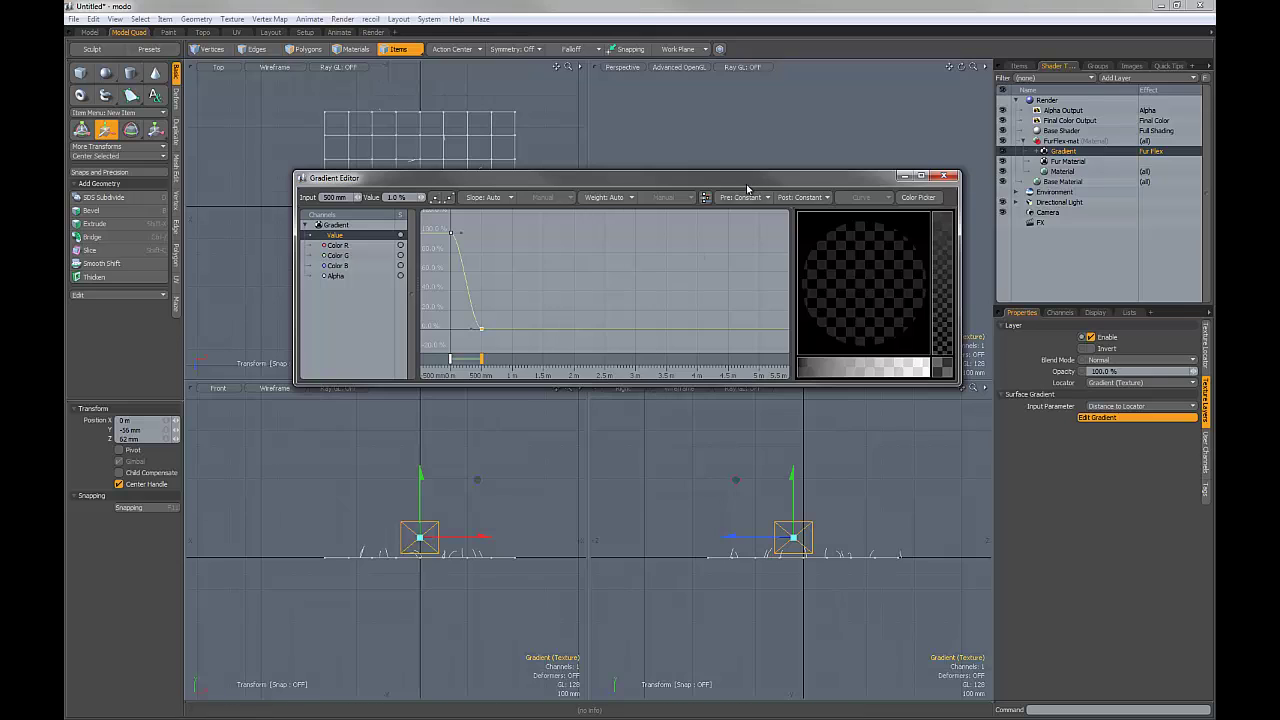
left_click_drag(745, 187, 749, 198)
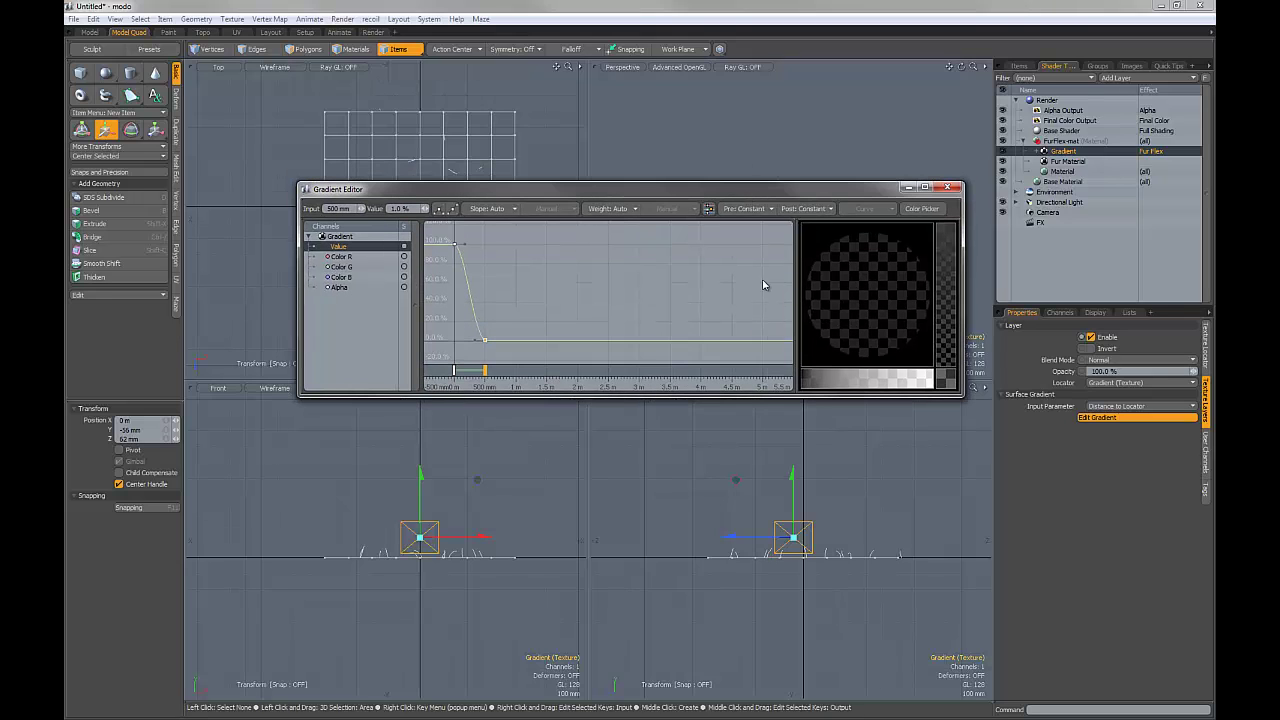